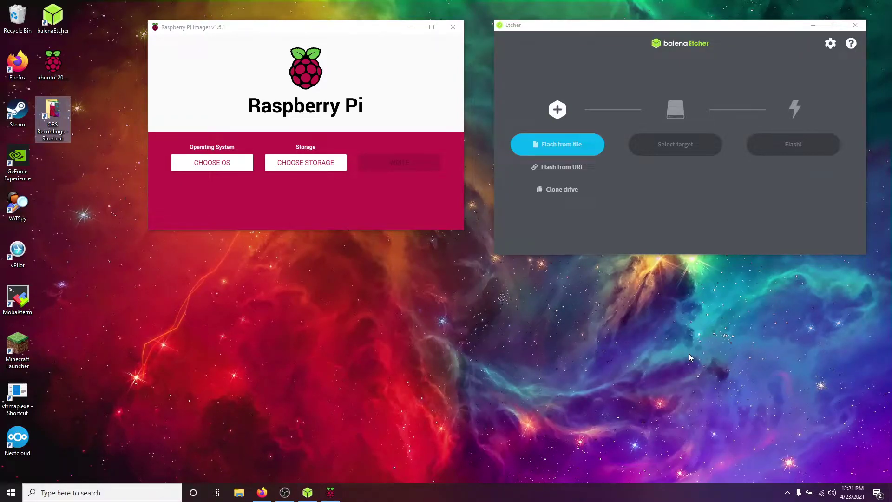
In Firefox, go from the Raspberry Pi home page to the Software page's Imager section
{"action": "left_click", "coordinate": [262, 492]}
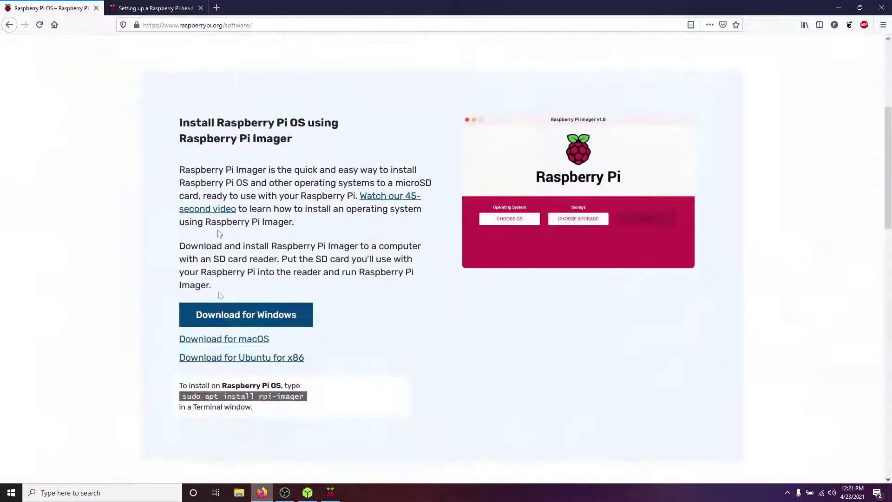
{"action": "scroll", "coordinate": [167, 107], "scroll_direction": "up", "scroll_amount": 5}
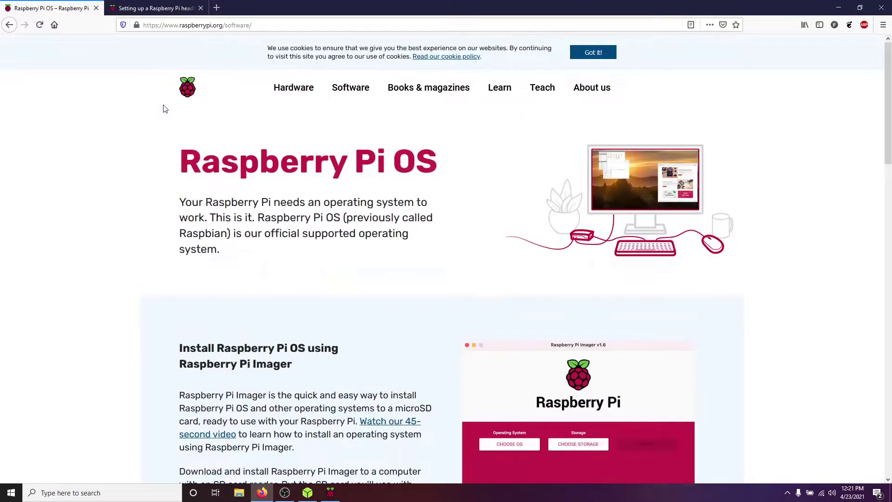
{"action": "left_click", "coordinate": [188, 99]}
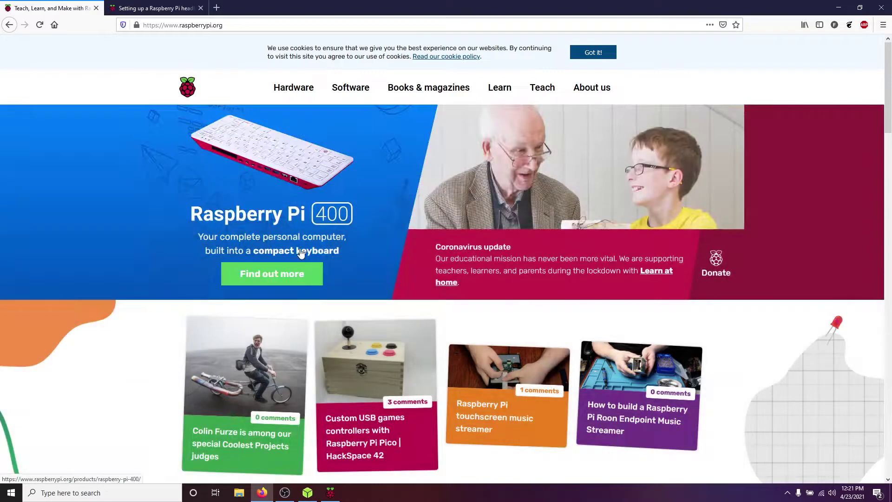
{"action": "left_click", "coordinate": [352, 89]}
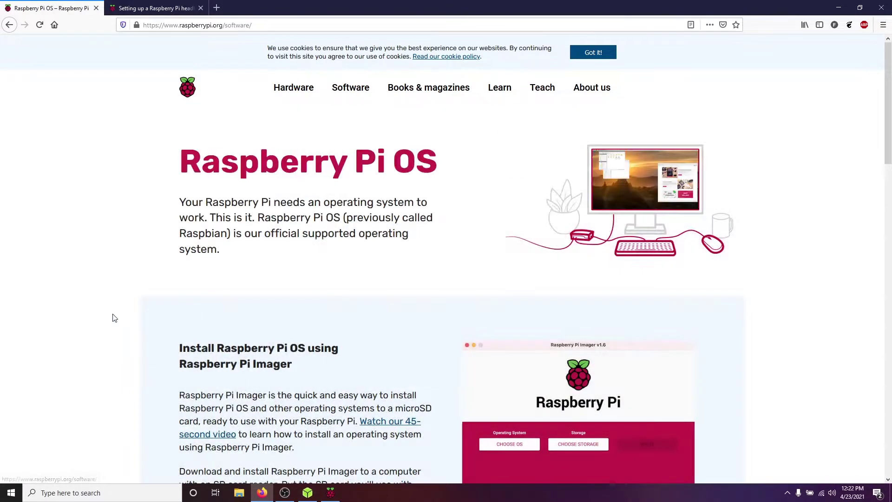
{"action": "scroll", "coordinate": [108, 315], "scroll_direction": "down", "scroll_amount": 1}
{"action": "scroll", "coordinate": [108, 315], "scroll_direction": "down", "scroll_amount": 5}
{"action": "scroll", "coordinate": [146, 181], "scroll_direction": "up", "scroll_amount": 1}
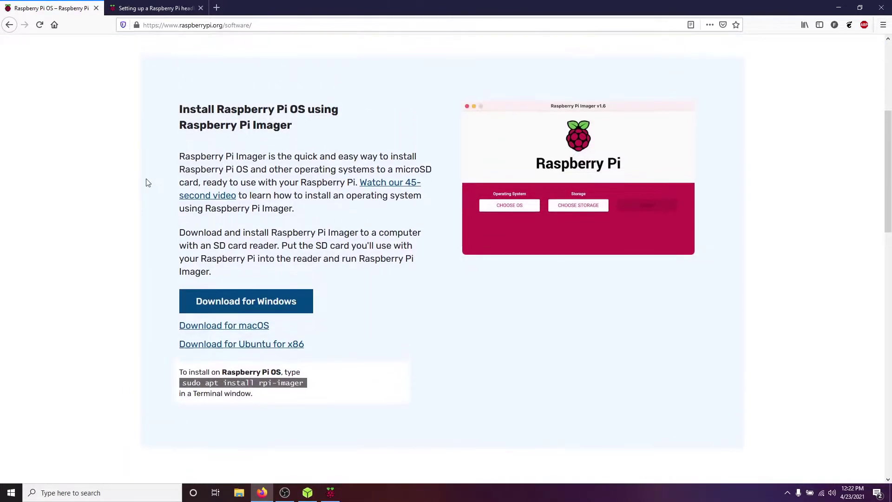
{"action": "left_click", "coordinate": [839, 8]}
Browse the Imager OS categories, checking the Ubuntu and Kodi options
{"action": "left_click", "coordinate": [224, 167]}
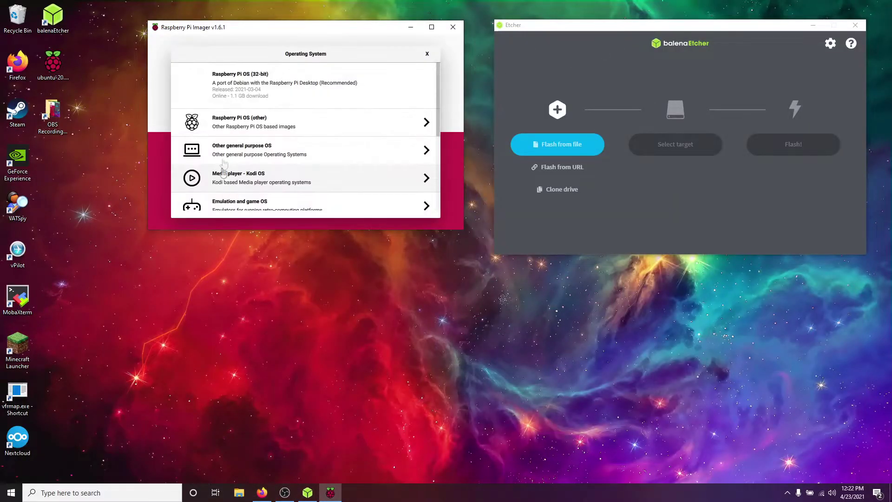
{"action": "left_click", "coordinate": [325, 155]}
{"action": "left_click", "coordinate": [301, 112]}
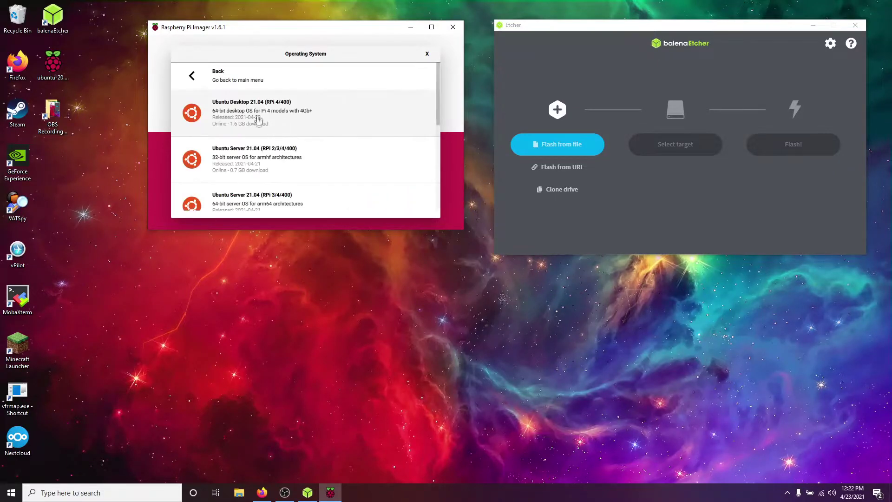
{"action": "left_click", "coordinate": [187, 78]}
{"action": "left_click", "coordinate": [187, 78]}
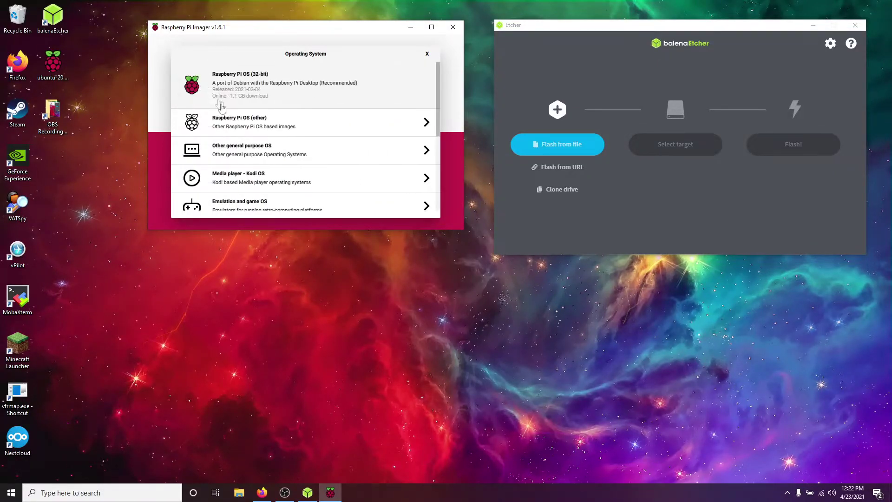
{"action": "left_click", "coordinate": [268, 184]}
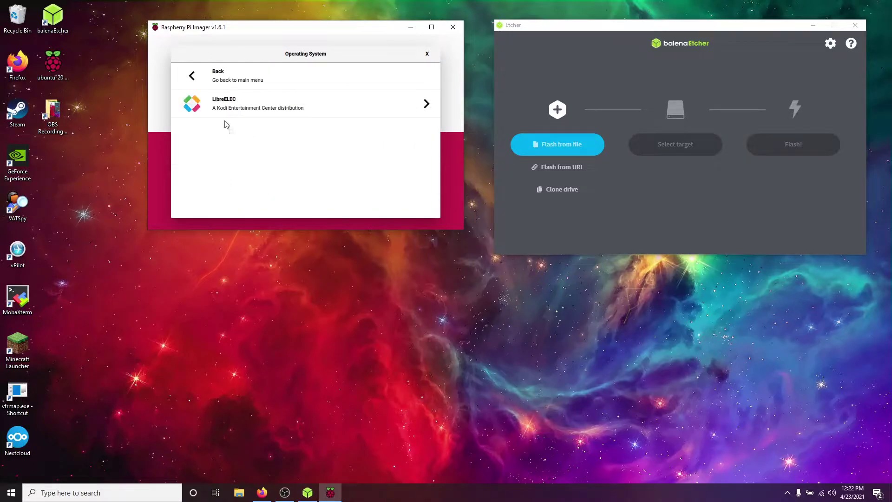
{"action": "left_click", "coordinate": [190, 77]}
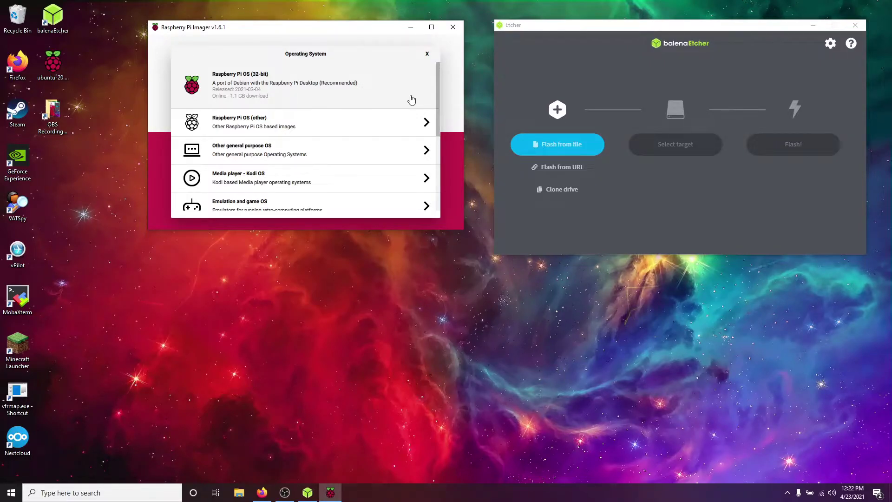
Choose Raspberry Pi OS Lite (32-bit) and the Generic Mass Storage card
{"action": "left_click", "coordinate": [399, 121]}
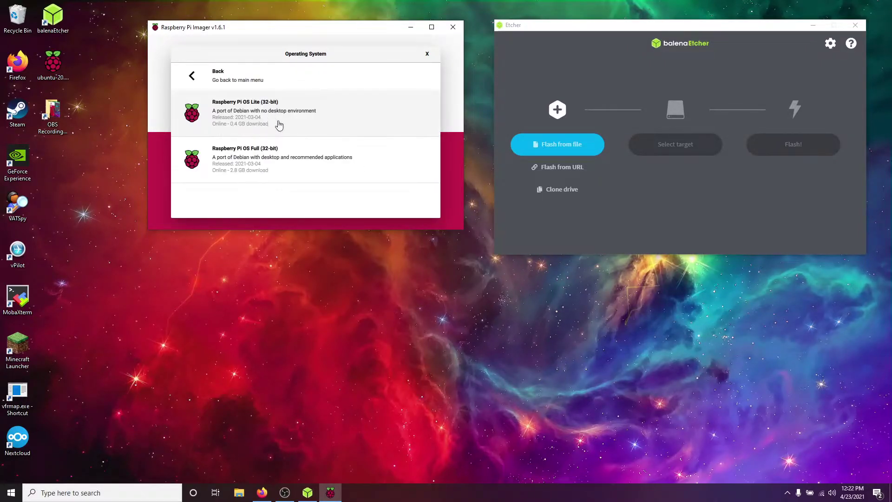
{"action": "left_click", "coordinate": [279, 124]}
{"action": "left_click", "coordinate": [317, 163]}
{"action": "left_click", "coordinate": [328, 78]}
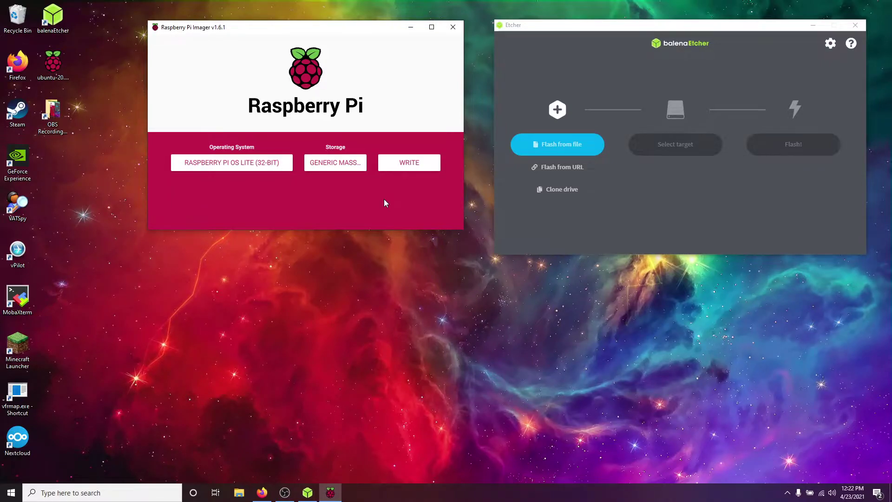
Load the ubuntu-20.04.2-preinstalled-server-arm64+raspi.img.xz image into balenaEtcher
{"action": "left_click", "coordinate": [555, 147]}
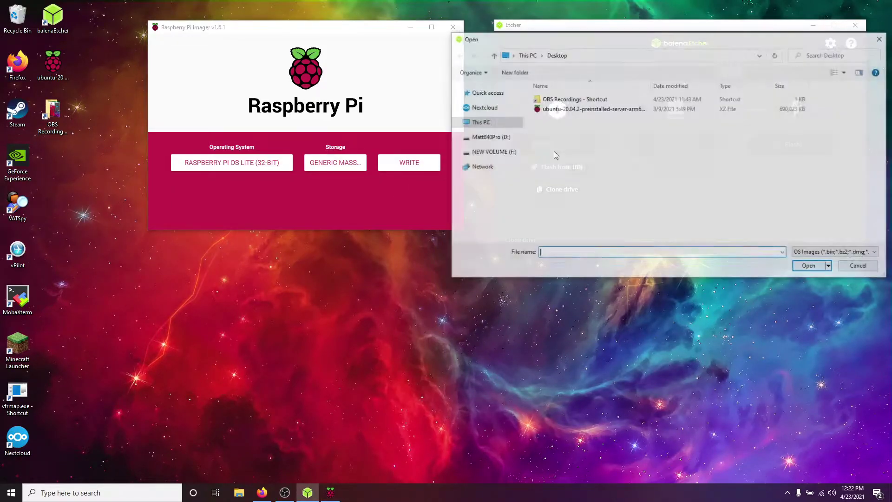
{"action": "left_click", "coordinate": [557, 109]}
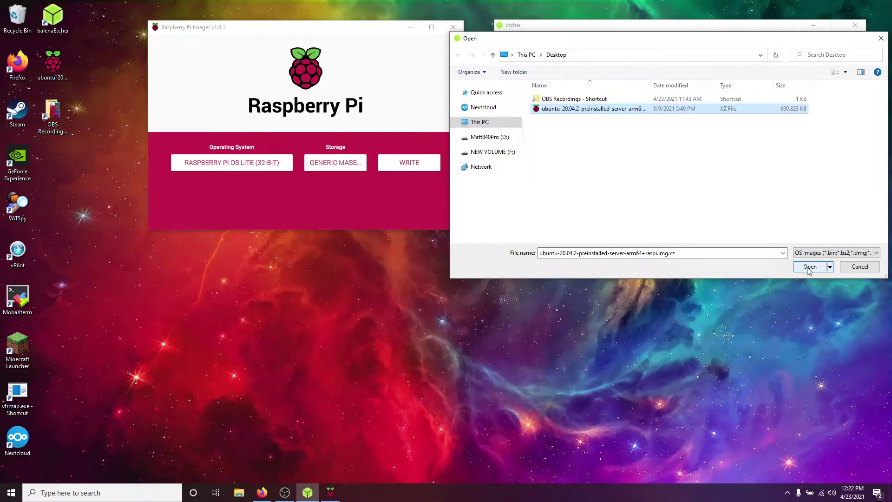
{"action": "left_click", "coordinate": [809, 268]}
Select the 31.1 GB Generic USB device as target and start the flash
{"action": "left_click", "coordinate": [683, 148]}
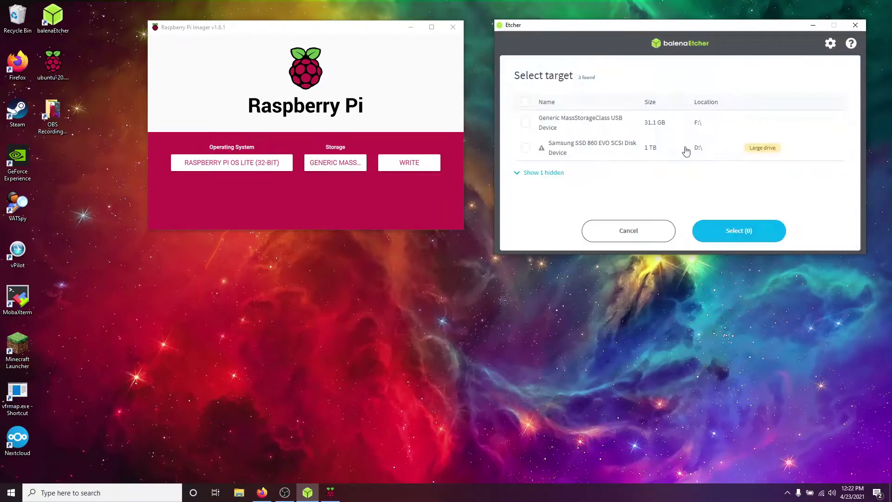
{"action": "left_click", "coordinate": [526, 123]}
{"action": "left_click", "coordinate": [738, 231]}
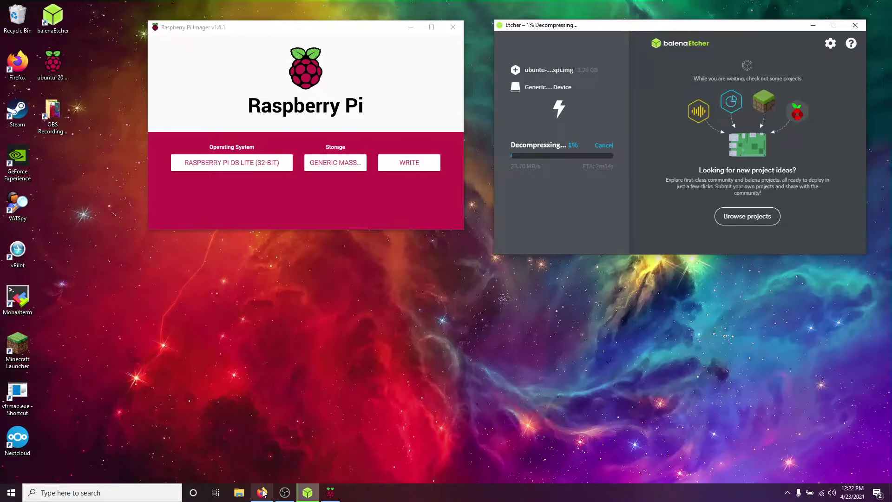
{"action": "mouse_move", "coordinate": [263, 492]}
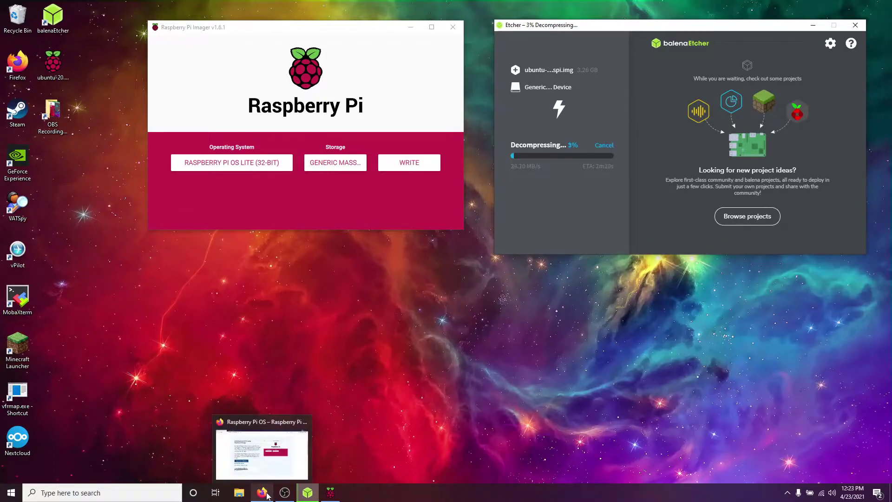
{"action": "left_click", "coordinate": [349, 374]}
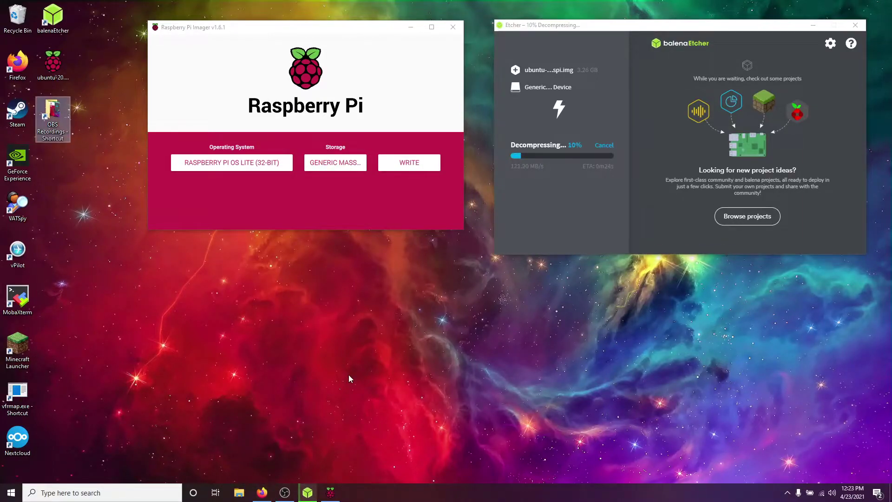
Save a blank Notepad file in Documents as 'ssh' with the All Files type
{"action": "key", "text": "super"}
{"action": "type", "text": "notepad"}
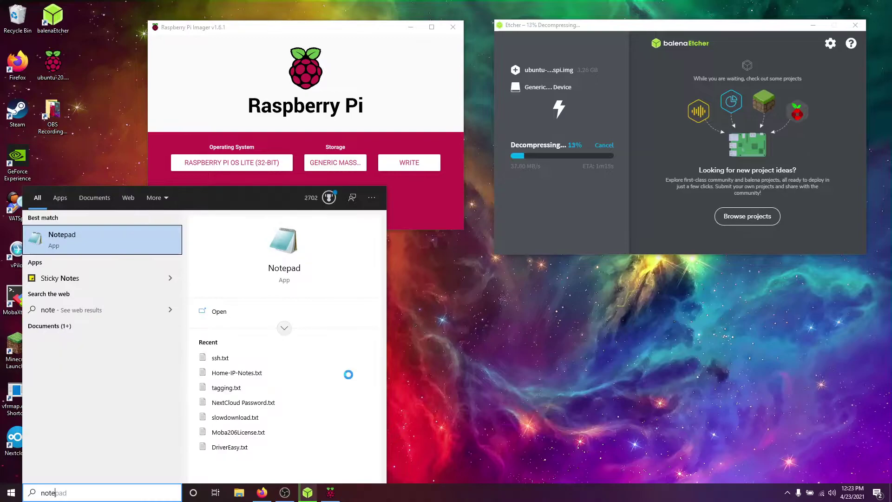
{"action": "key", "text": "Return"}
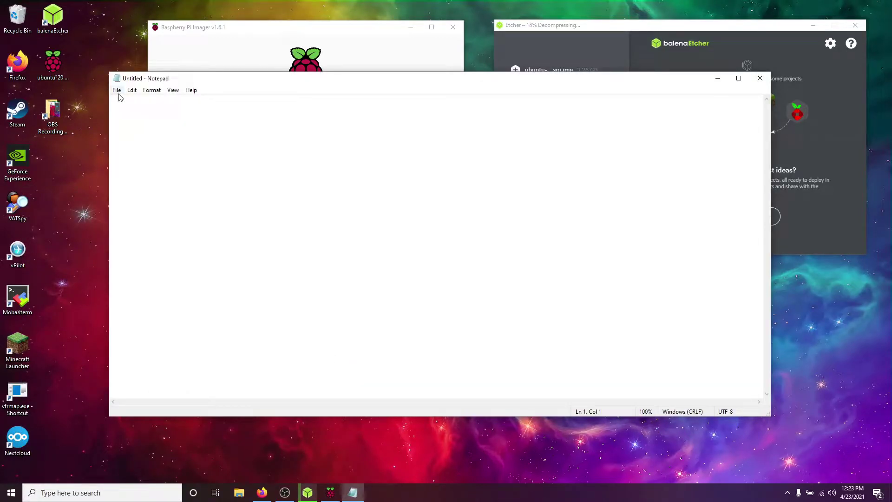
{"action": "left_click", "coordinate": [117, 90]}
{"action": "left_click", "coordinate": [140, 142]}
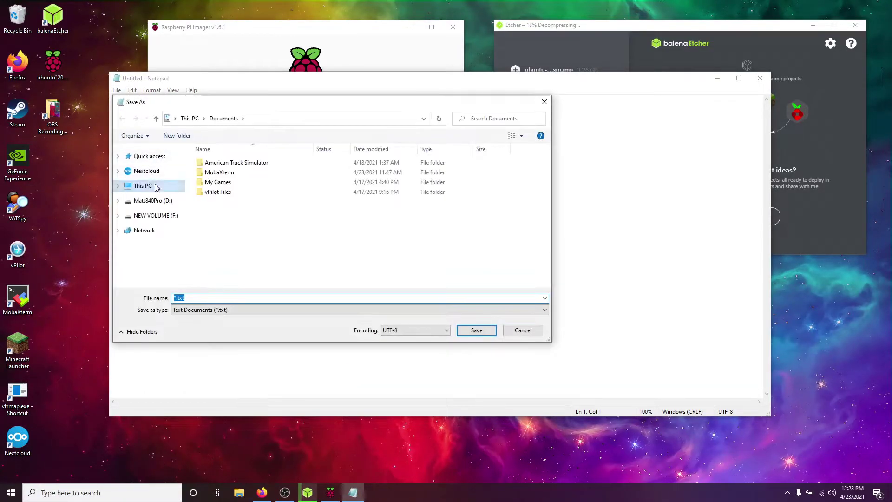
{"action": "type", "text": "ssh."}
{"action": "left_click", "coordinate": [234, 309]}
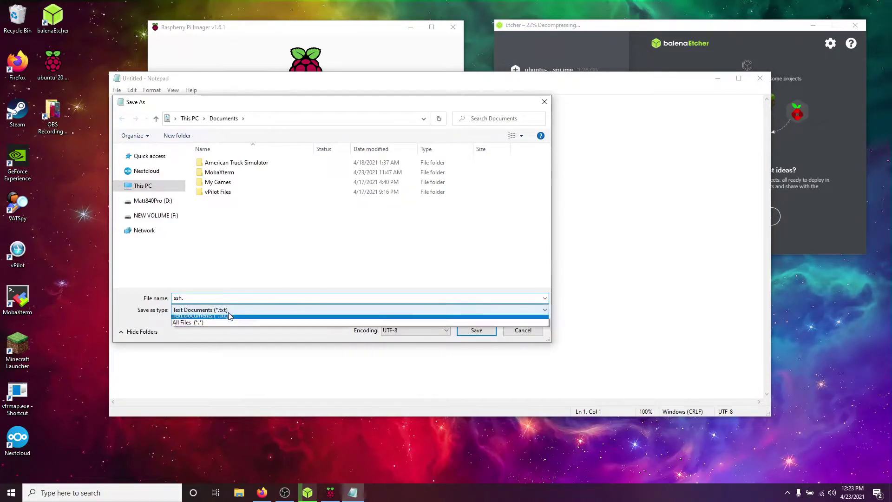
{"action": "left_click", "coordinate": [216, 327]}
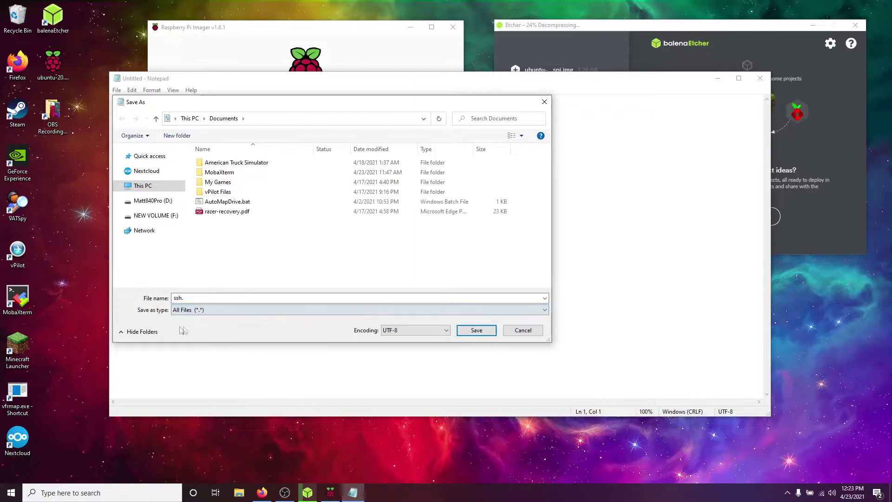
{"action": "left_click", "coordinate": [260, 300]}
{"action": "left_click", "coordinate": [232, 300]}
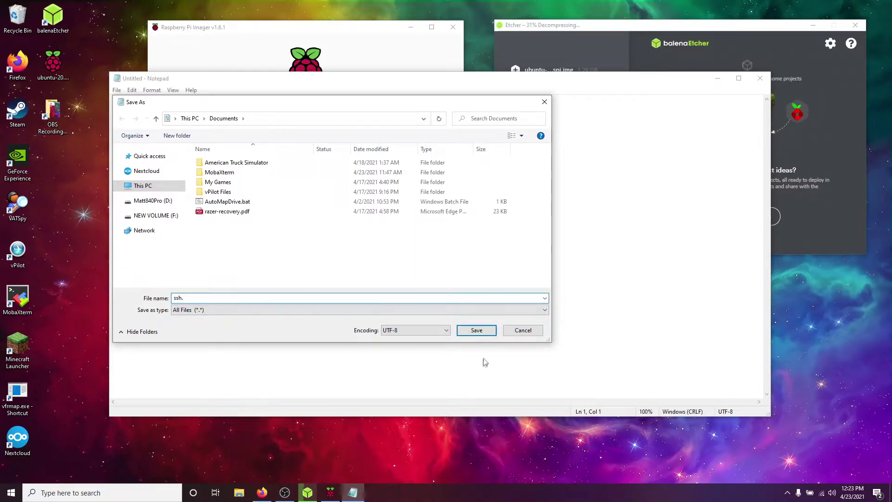
{"action": "left_click", "coordinate": [484, 331]}
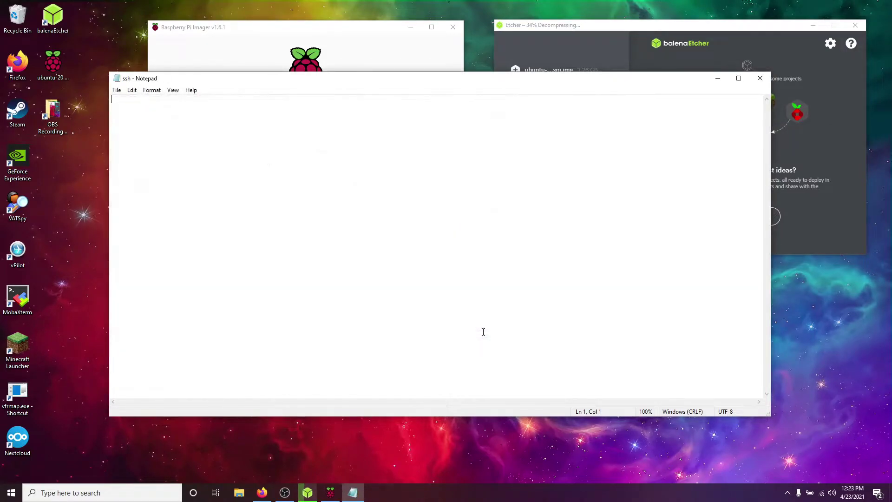
Move the ssh file from Documents onto the desktop
{"action": "left_click", "coordinate": [759, 78]}
{"action": "left_click", "coordinate": [239, 492]}
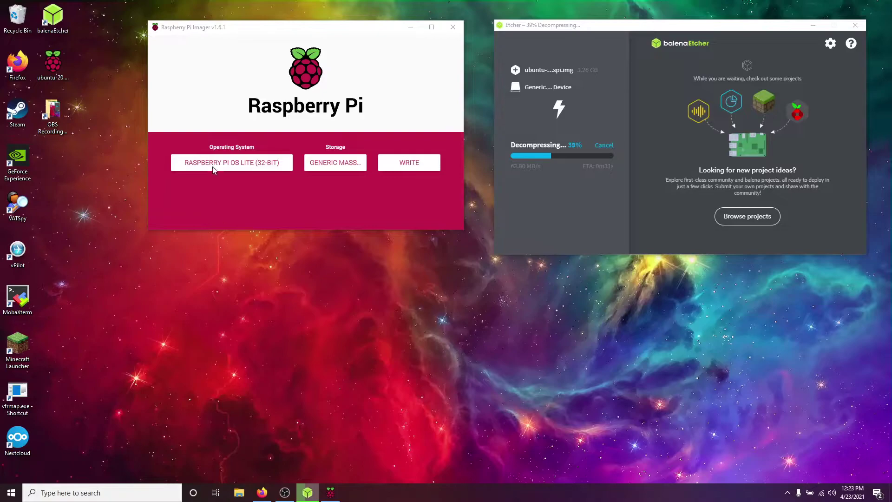
{"action": "double_click", "coordinate": [740, 120]}
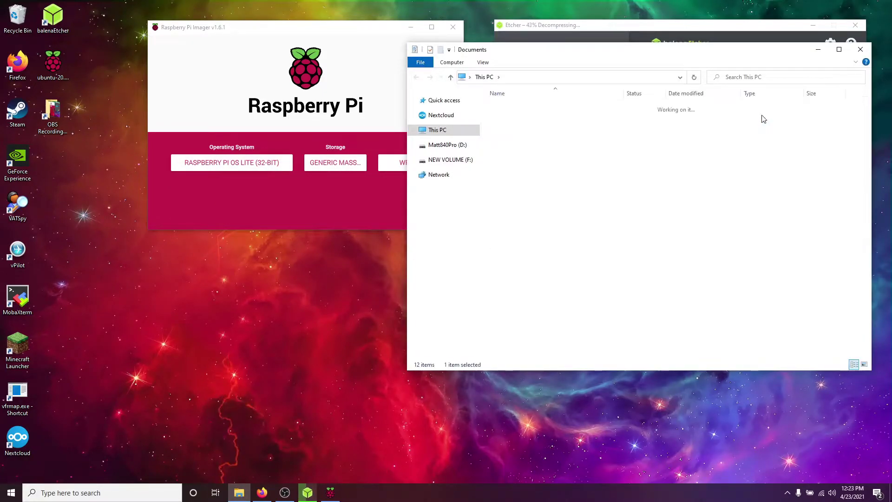
{"action": "left_click", "coordinate": [511, 165]}
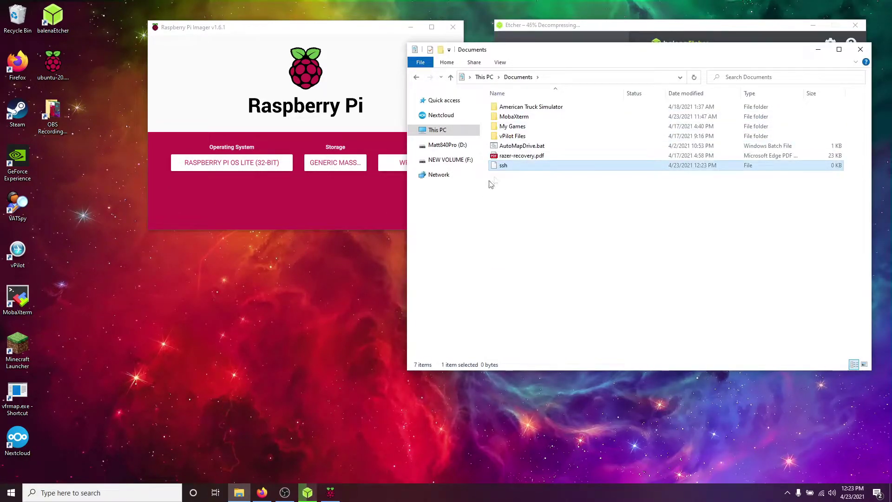
{"action": "left_click_drag", "start_coordinate": [503, 167], "coordinate": [335, 257]}
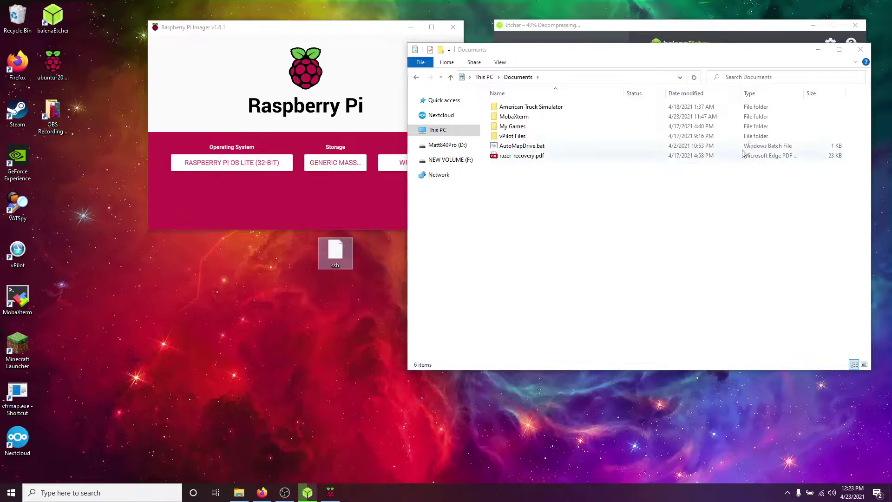
{"action": "left_click", "coordinate": [860, 50]}
Copy the wpa_supplicant.conf example from Firefox's headless setup guide
{"action": "left_click", "coordinate": [261, 492]}
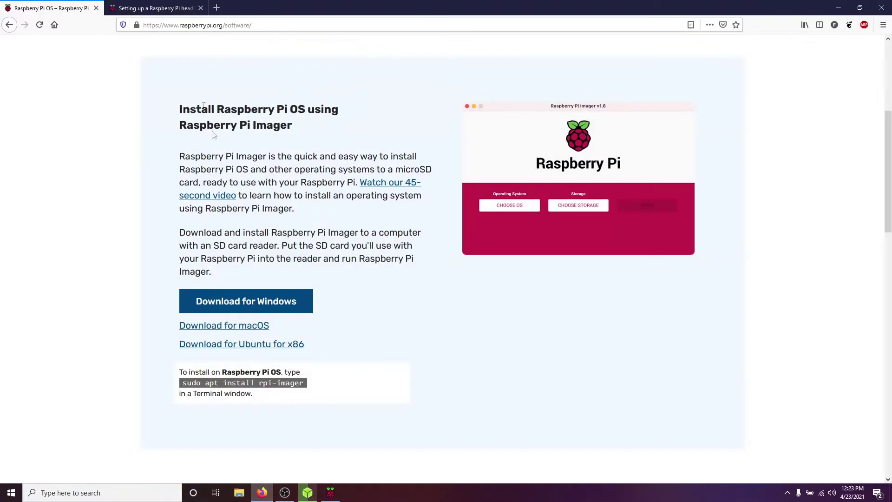
{"action": "left_click", "coordinate": [172, 8]}
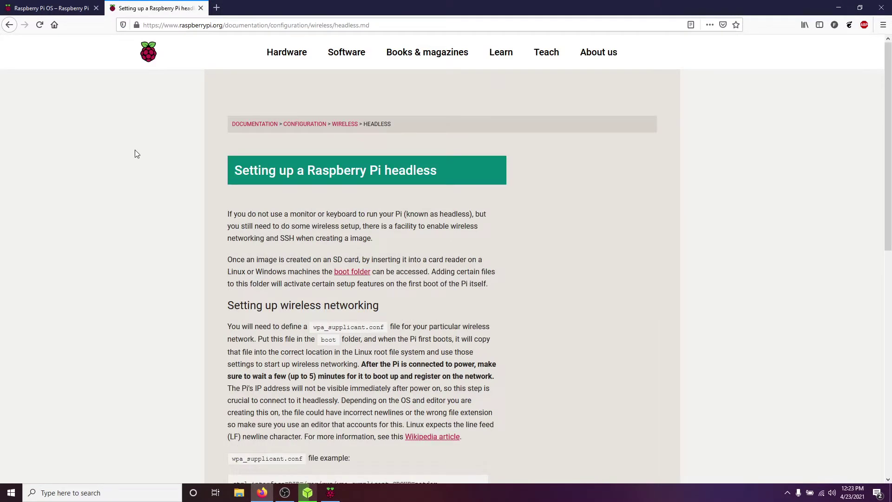
{"action": "scroll", "coordinate": [160, 167], "scroll_direction": "down", "scroll_amount": 5}
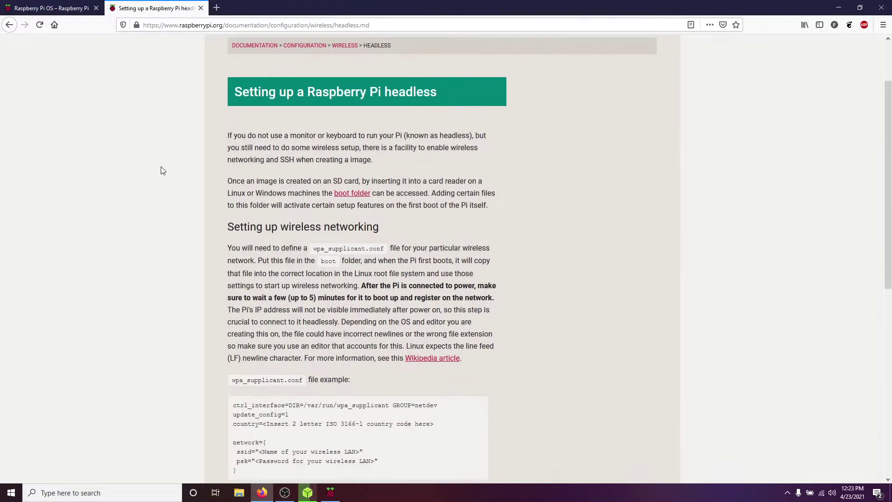
{"action": "scroll", "coordinate": [160, 166], "scroll_direction": "down", "scroll_amount": 3}
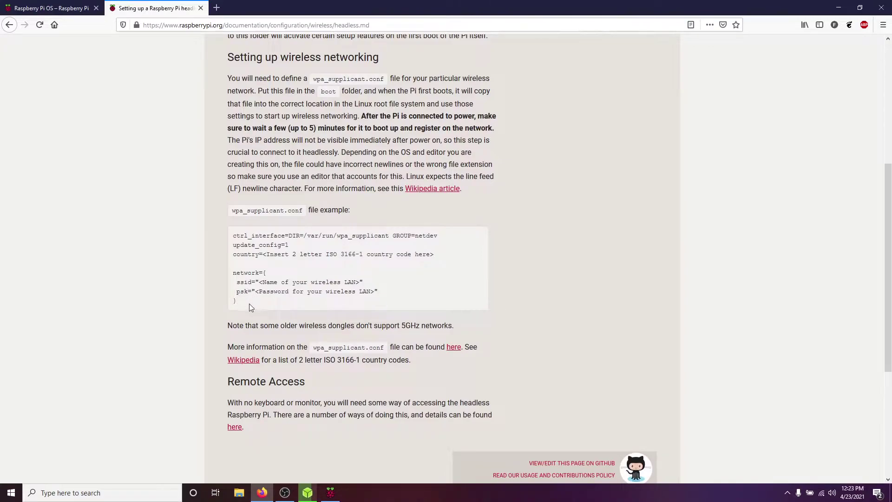
{"action": "left_click_drag", "start_coordinate": [248, 306], "coordinate": [231, 236]}
{"action": "right_click", "coordinate": [238, 234]}
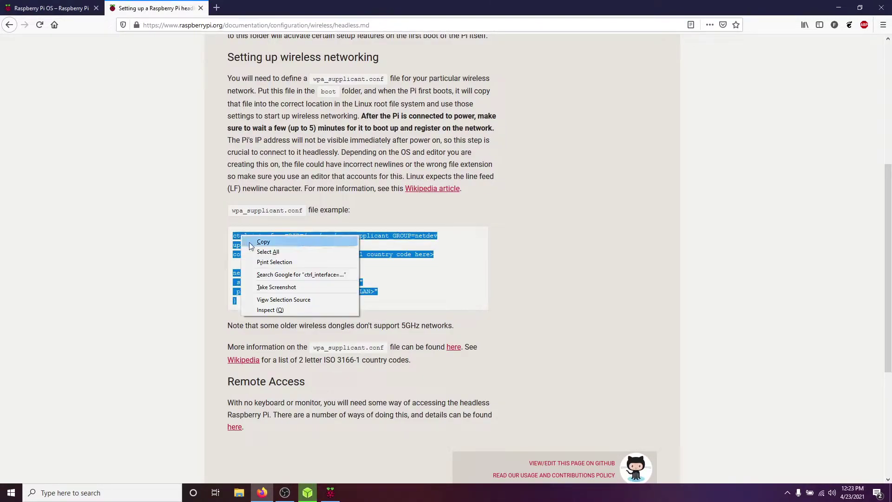
{"action": "left_click", "coordinate": [246, 238]}
{"action": "key", "text": "super"}
Paste the wpa_supplicant example into a new Notepad and set the country to us
{"action": "type", "text": "notepad"}
{"action": "key", "text": "Return"}
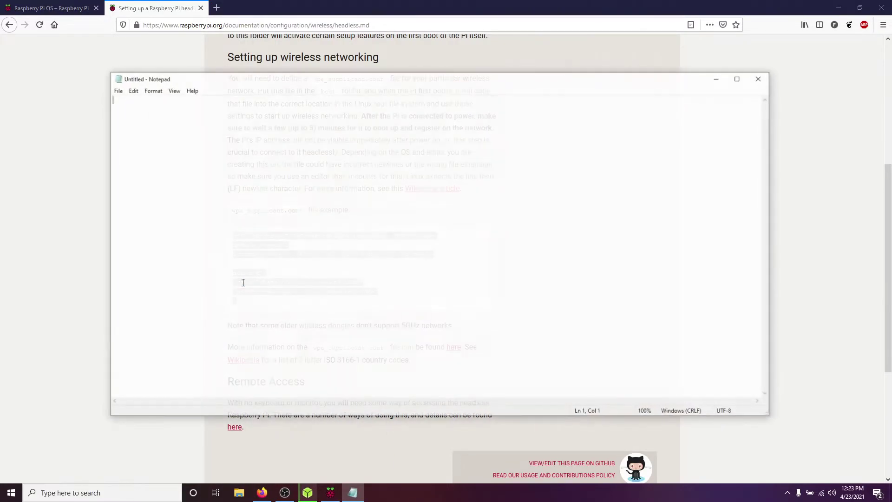
{"action": "key", "text": "ctrl+v"}
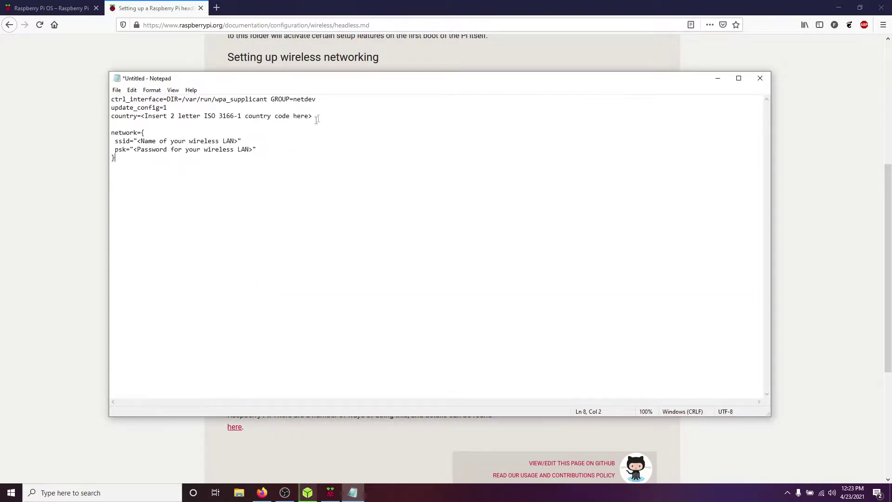
{"action": "left_click_drag", "start_coordinate": [314, 116], "coordinate": [141, 116]}
{"action": "key", "text": "BackSpace"}
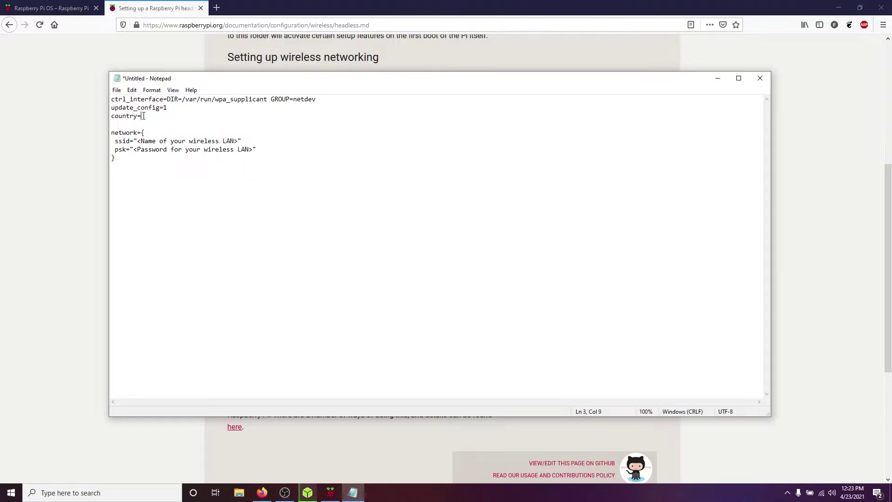
{"action": "type", "text": "us"}
Replace the ssid and psk placeholders with the Wi-Fi network name and password
{"action": "key", "text": "BackSpace"}
{"action": "key", "text": "BackSpace"}
{"action": "key", "text": "BackSpace"}
{"action": "key", "text": "BackSpace"}
{"action": "key", "text": "BackSpace"}
{"action": "key", "text": "BackSpace"}
{"action": "key", "text": "BackSpace"}
{"action": "key", "text": "BackSpace"}
{"action": "key", "text": "BackSpace"}
{"action": "key", "text": "BackSpace"}
{"action": "key", "text": "BackSpace"}
{"action": "key", "text": "BackSpace"}
{"action": "key", "text": "BackSpace"}
{"action": "key", "text": "BackSpace"}
{"action": "key", "text": "BackSpace"}
{"action": "key", "text": "BackSpace"}
{"action": "key", "text": "BackSpace"}
{"action": "key", "text": "BackSpace"}
{"action": "key", "text": "BackSpace"}
{"action": "key", "text": "BackSpace"}
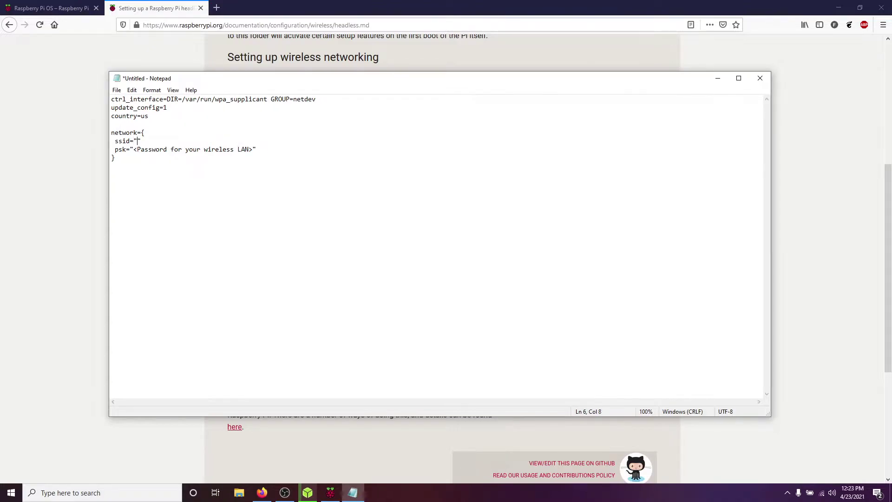
{"action": "key", "text": "Down"}
{"action": "key", "text": "BackSpace"}
{"action": "key", "text": "BackSpace"}
{"action": "key", "text": "BackSpace"}
{"action": "key", "text": "BackSpace"}
{"action": "key", "text": "BackSpace"}
{"action": "key", "text": "BackSpace"}
{"action": "key", "text": "BackSpace"}
{"action": "key", "text": "BackSpace"}
{"action": "key", "text": "BackSpace"}
{"action": "key", "text": "BackSpace"}
{"action": "key", "text": "BackSpace"}
{"action": "key", "text": "BackSpace"}
{"action": "key", "text": "BackSpace"}
{"action": "key", "text": "BackSpace"}
{"action": "key", "text": "BackSpace"}
{"action": "key", "text": "BackSpace"}
{"action": "key", "text": "BackSpace"}
{"action": "key", "text": "BackSpace"}
{"action": "key", "text": "BackSpace"}
{"action": "key", "text": "BackSpace"}
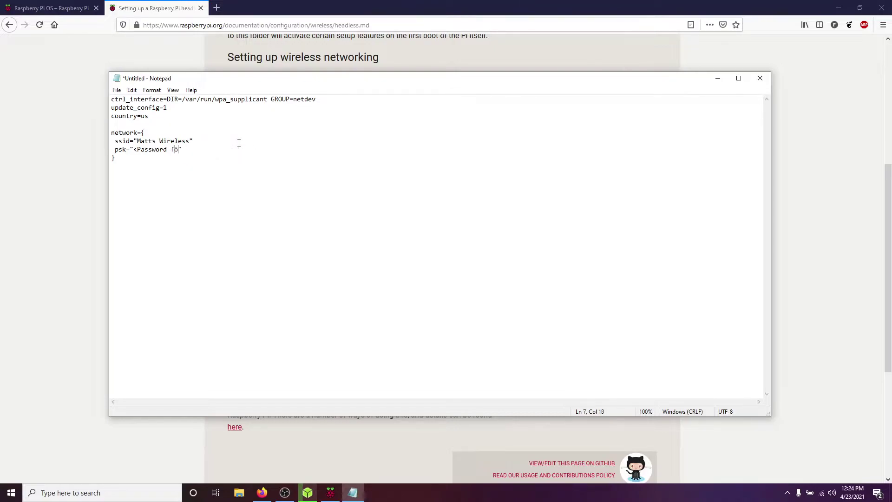
{"action": "key", "text": "ctrl+s"}
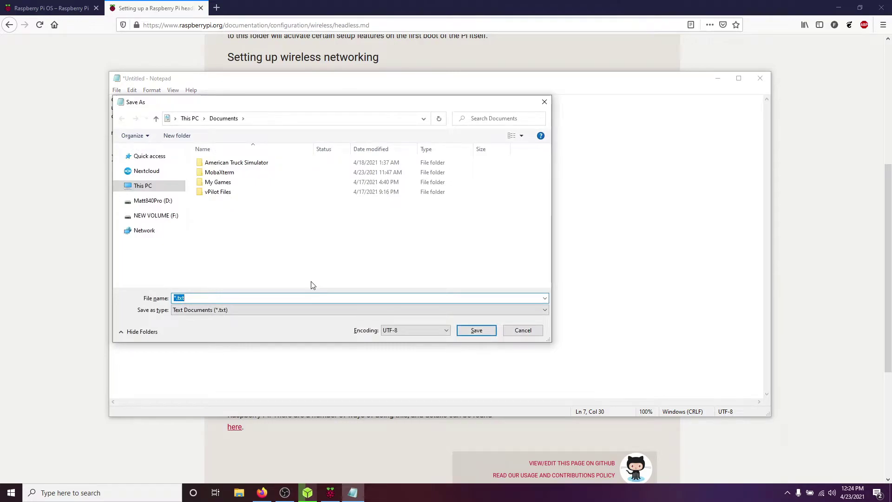
Save the config in Documents as wpa_supplicant.conf using the All Files (*.*) type
{"action": "type", "text": "wpa_supplicant.conf"}
{"action": "left_click", "coordinate": [249, 310]}
{"action": "left_click", "coordinate": [230, 329]}
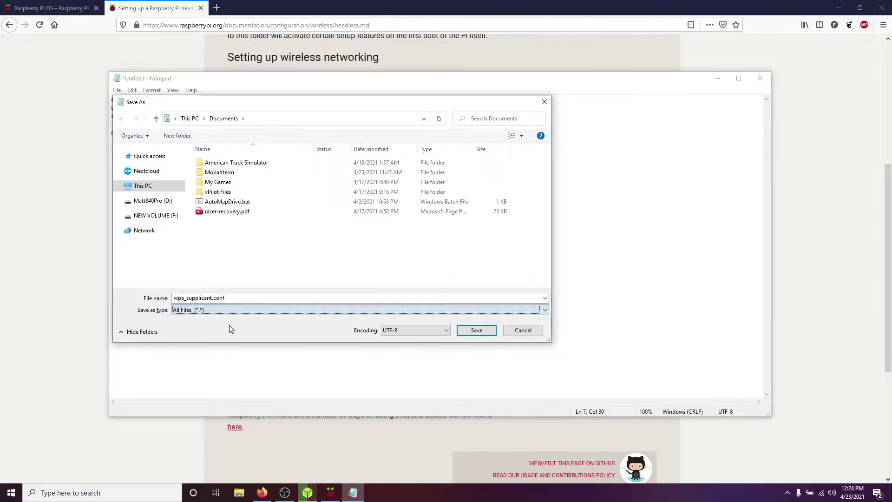
{"action": "left_click", "coordinate": [175, 298]}
{"action": "left_click", "coordinate": [234, 294]}
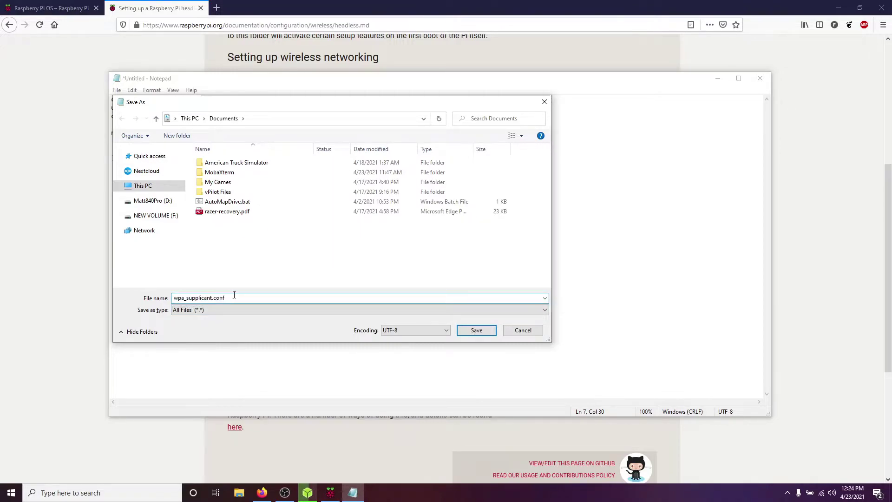
{"action": "left_click", "coordinate": [471, 331]}
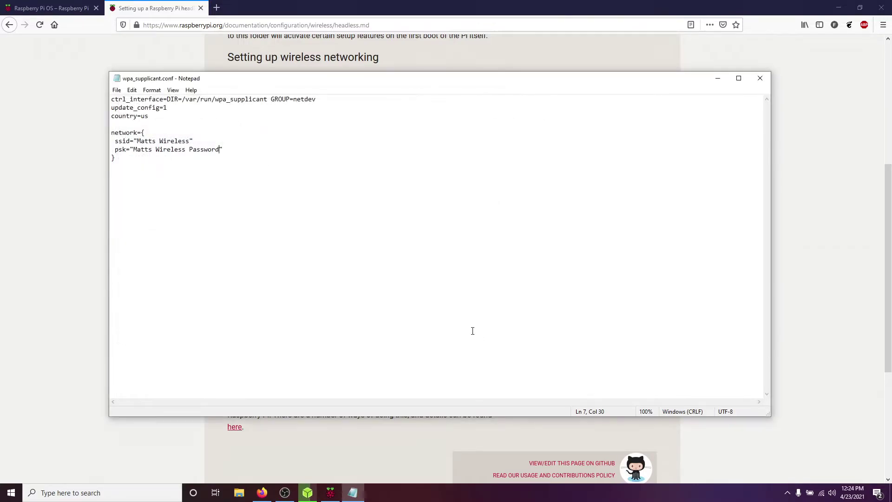
Drag wpa_supplicant.conf from Documents to the desktop next to ssh
{"action": "left_click", "coordinate": [759, 78]}
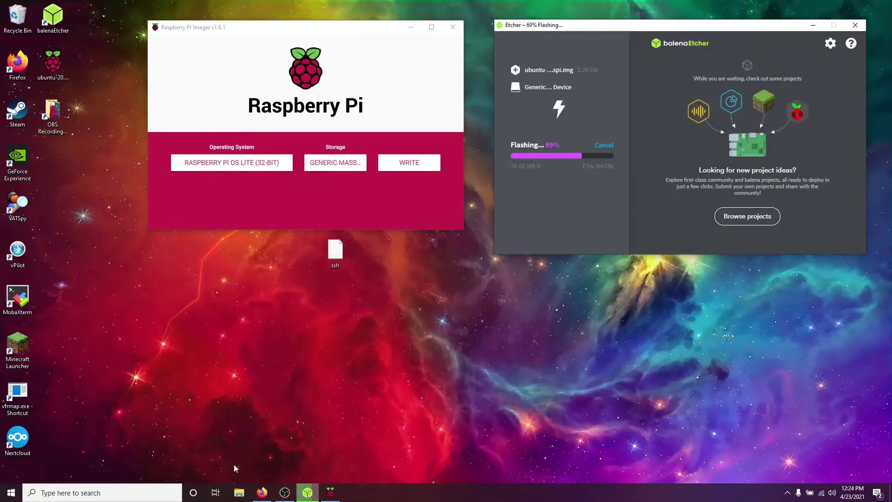
{"action": "left_click", "coordinate": [239, 492]}
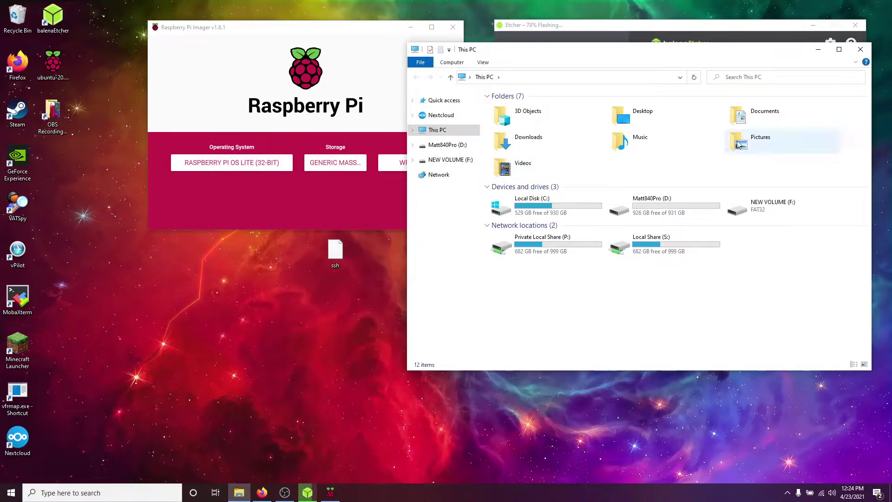
{"action": "double_click", "coordinate": [752, 117]}
{"action": "left_click_drag", "start_coordinate": [525, 165], "coordinate": [307, 260]}
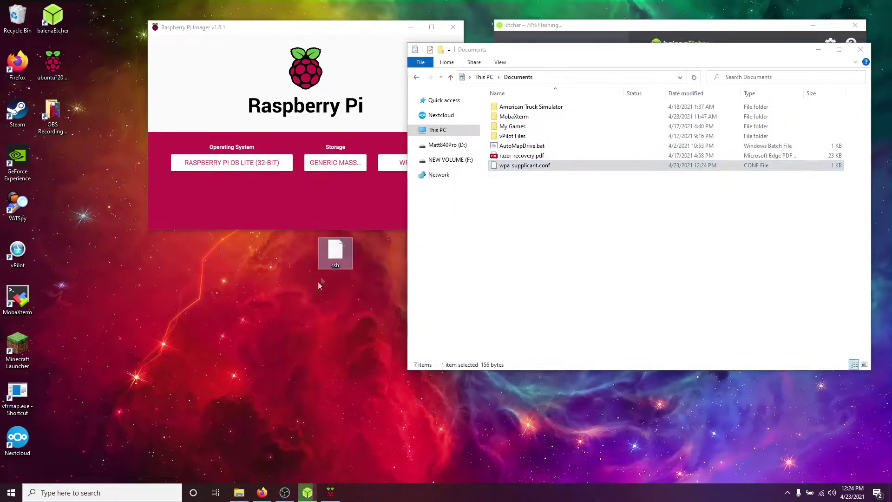
{"action": "left_click", "coordinate": [861, 50]}
{"action": "left_click_drag", "start_coordinate": [384, 276], "coordinate": [244, 258]}
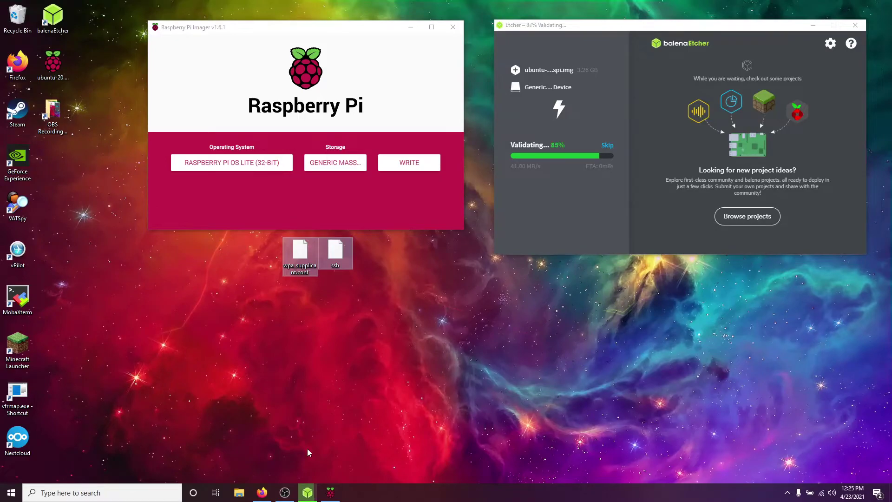
{"action": "left_click", "coordinate": [308, 452]}
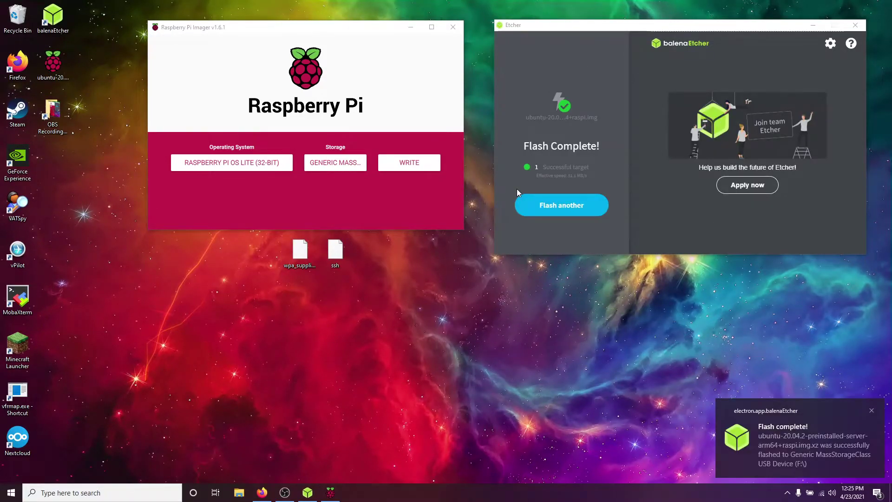
Close Imager and balenaEtcher, cancel formatting drive G, and show This PC
{"action": "left_click", "coordinate": [461, 29]}
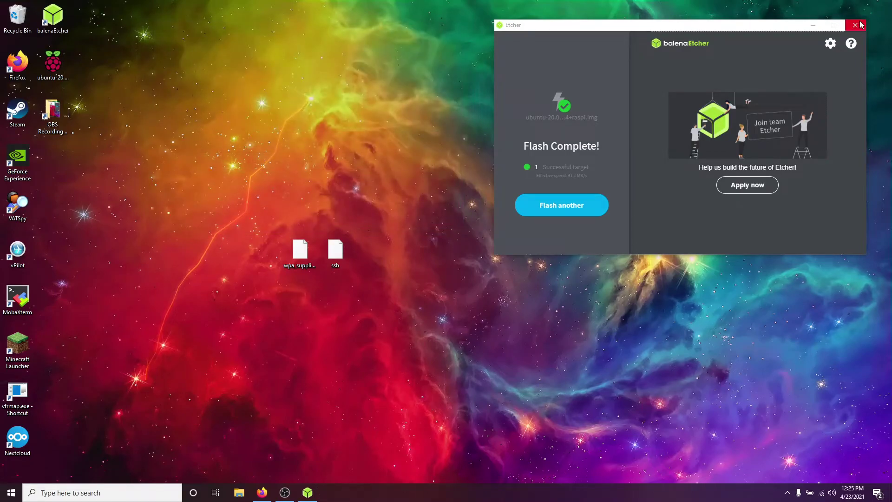
{"action": "left_click", "coordinate": [856, 24]}
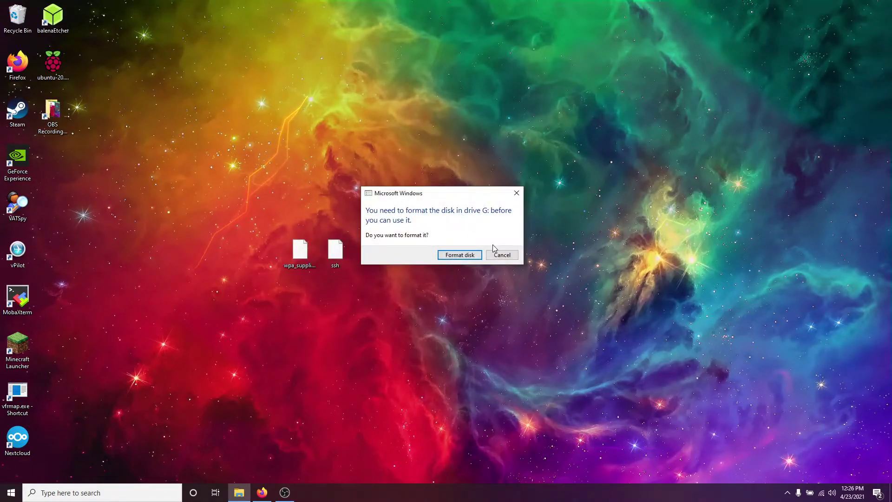
{"action": "left_click", "coordinate": [499, 256]}
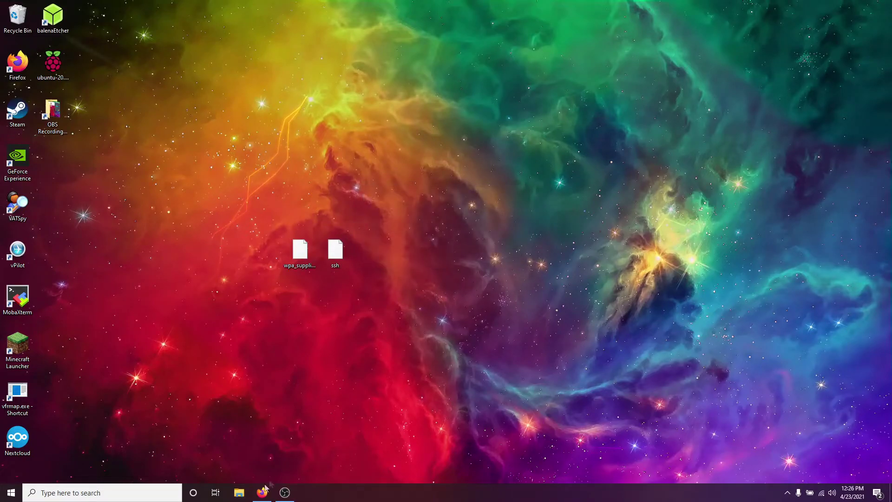
{"action": "left_click", "coordinate": [241, 493]}
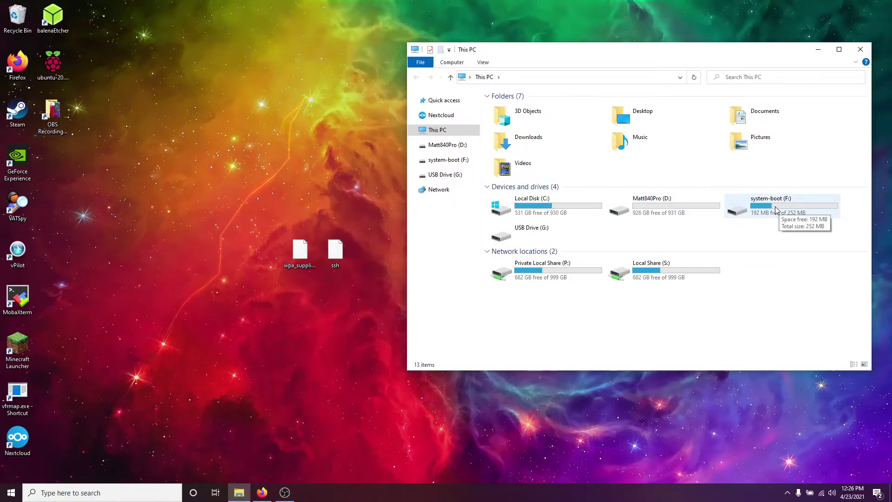
Copy ssh and wpa_supplicant.conf onto system-boot (F:), then delete them from the desktop
{"action": "double_click", "coordinate": [776, 209]}
{"action": "left_click_drag", "start_coordinate": [359, 282], "coordinate": [274, 157]}
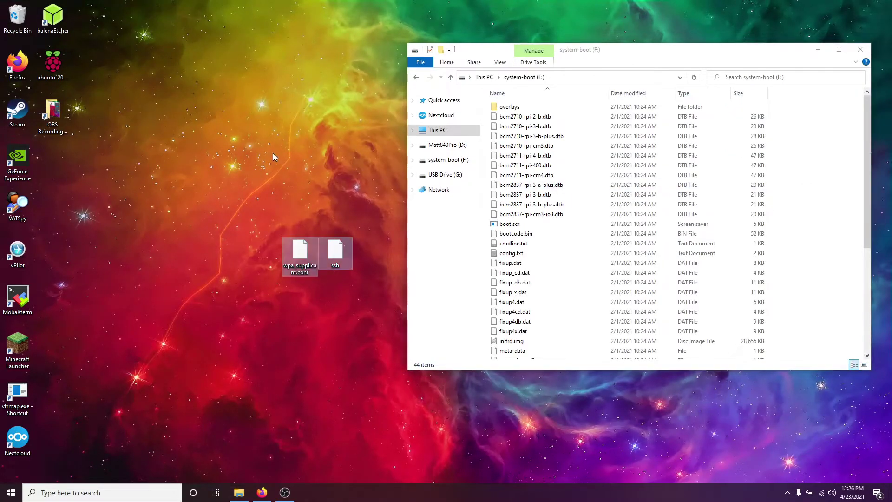
{"action": "left_click_drag", "start_coordinate": [247, 220], "coordinate": [830, 241]}
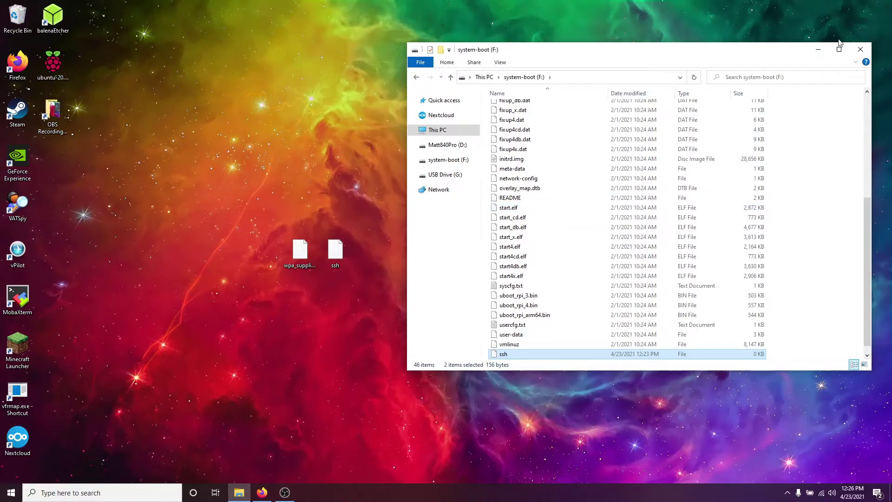
{"action": "left_click", "coordinate": [858, 49]}
{"action": "left_click_drag", "start_coordinate": [447, 176], "coordinate": [194, 300]}
{"action": "key", "text": "Delete"}
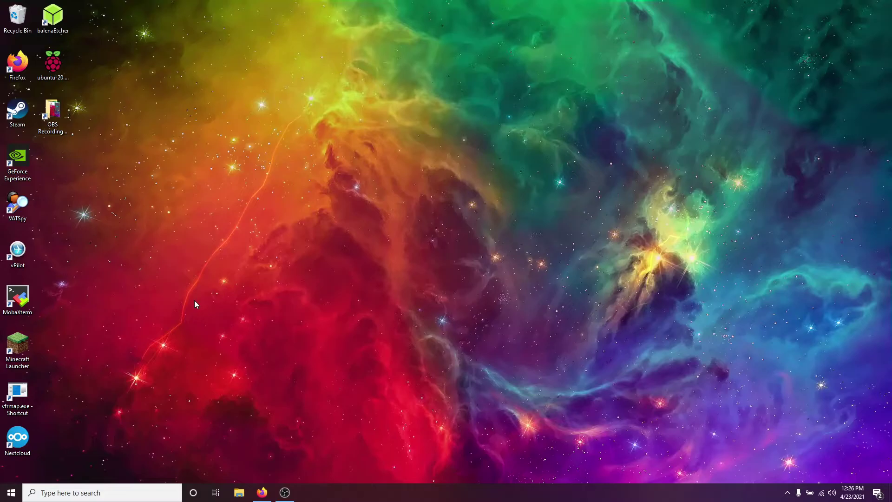
Launch Command Prompt from Start search and position it beside Zenmap
{"action": "left_click_drag", "start_coordinate": [351, 197], "coordinate": [406, 201]}
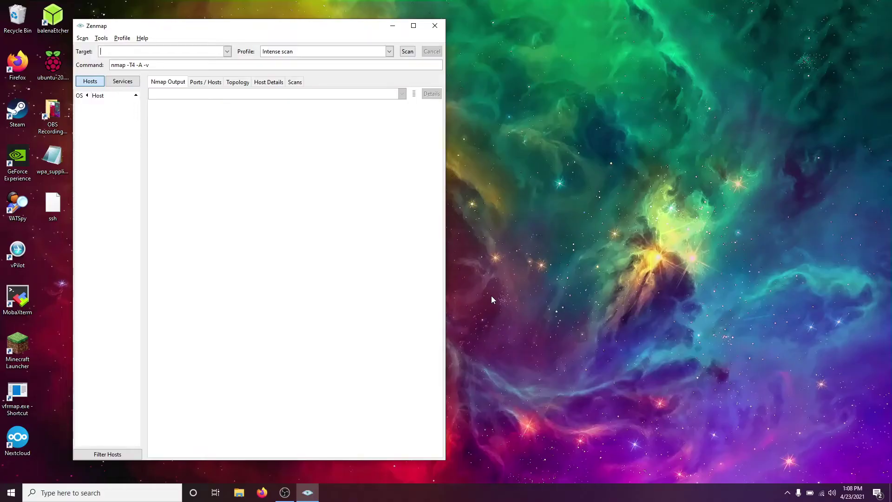
{"action": "key", "text": "super"}
{"action": "type", "text": "cmd"}
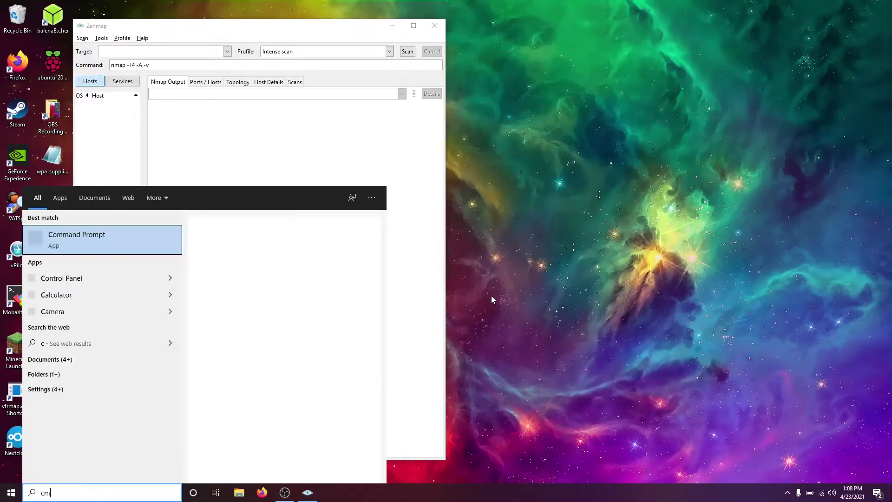
{"action": "key", "text": "Return"}
{"action": "left_click_drag", "start_coordinate": [270, 68], "coordinate": [594, 44]}
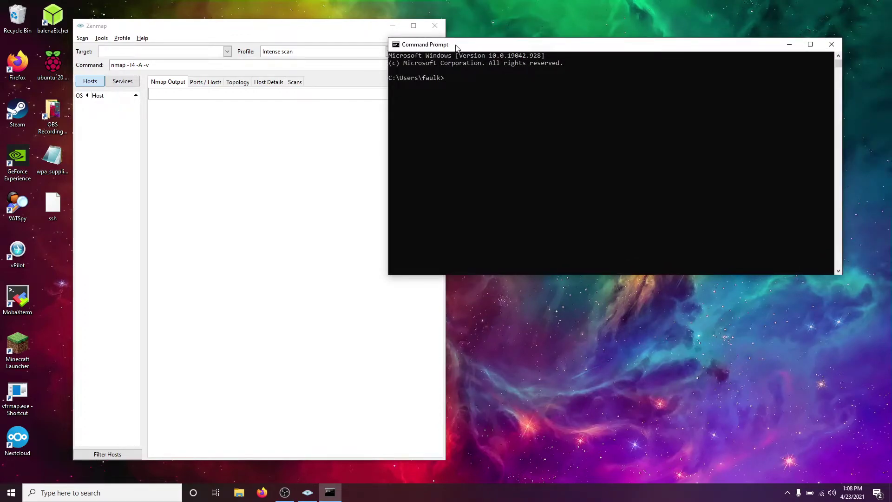
{"action": "left_click_drag", "start_coordinate": [457, 45], "coordinate": [433, 43]}
Run ipconfig to reveal Wi-Fi IPv4 192.168.0.14 and gateway 192.168.0.1
{"action": "left_click", "coordinate": [447, 103]}
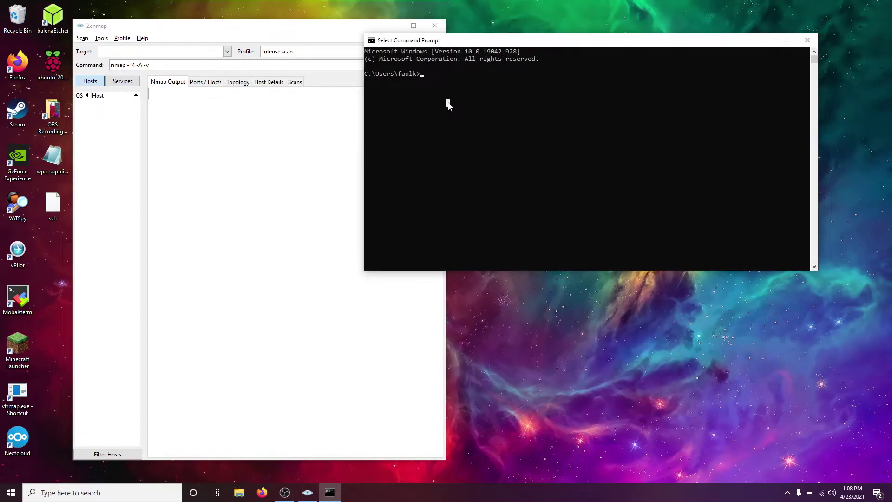
{"action": "right_click", "coordinate": [447, 104]}
{"action": "type", "text": "ipconfig"}
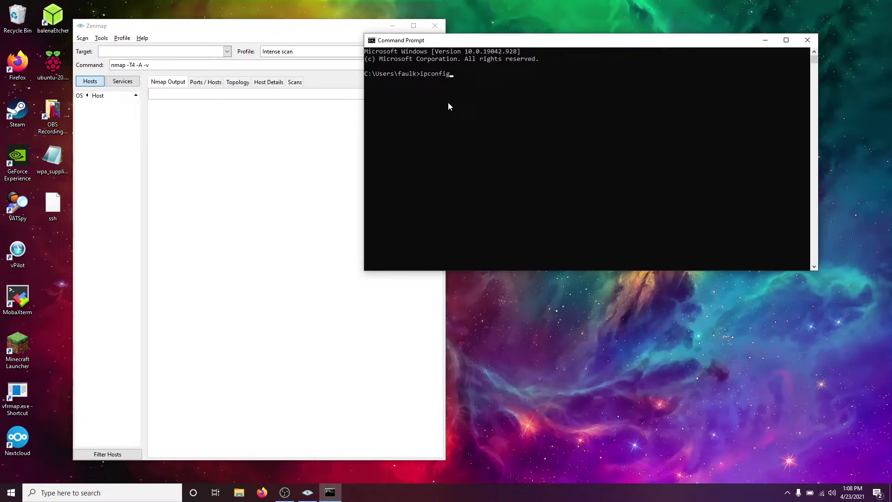
{"action": "key", "text": "Return"}
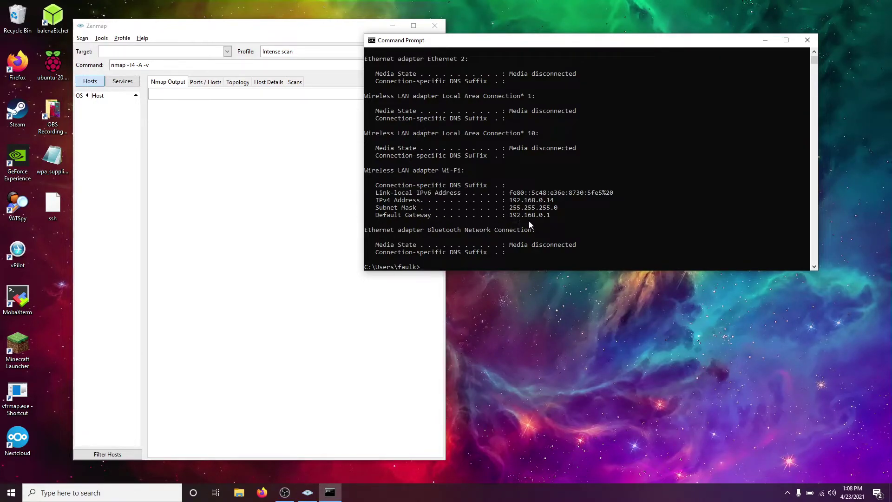
Close Command Prompt and start a Zenmap Ping scan of 192.168.0.0/24
{"action": "left_click", "coordinate": [121, 51]}
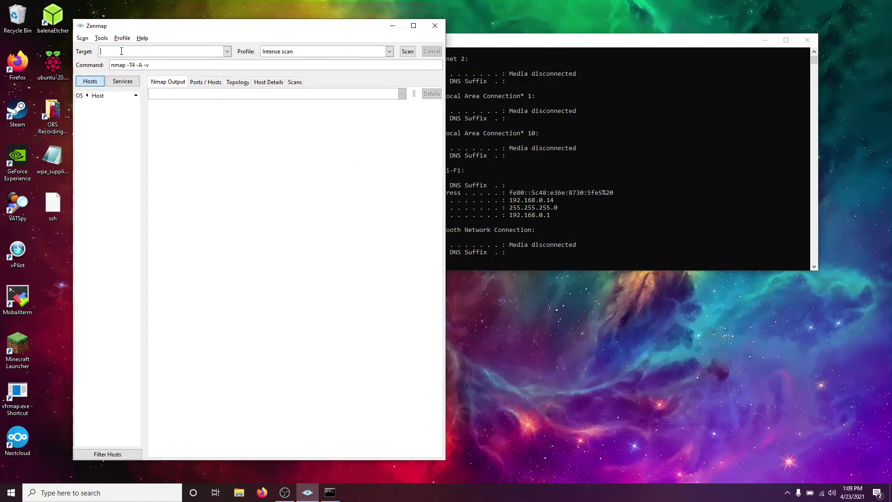
{"action": "left_click", "coordinate": [807, 40]}
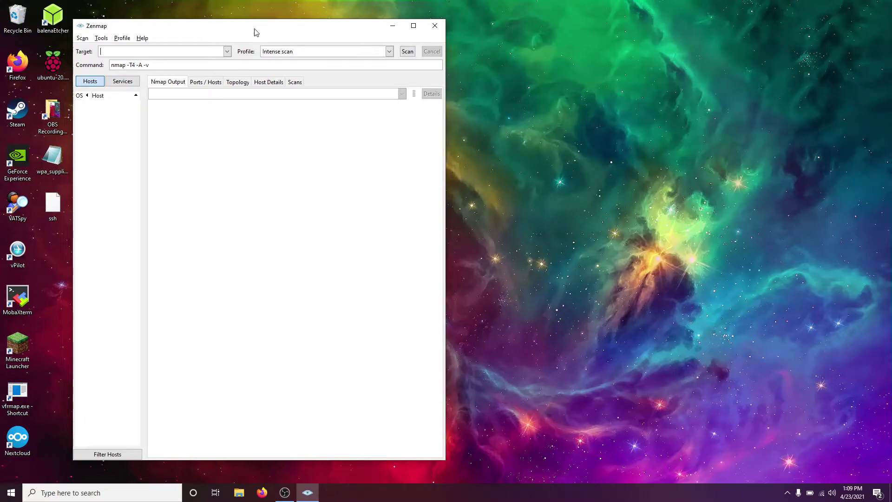
{"action": "left_click", "coordinate": [389, 52]}
{"action": "left_click", "coordinate": [323, 118]}
{"action": "type", "text": "192.168.0"}
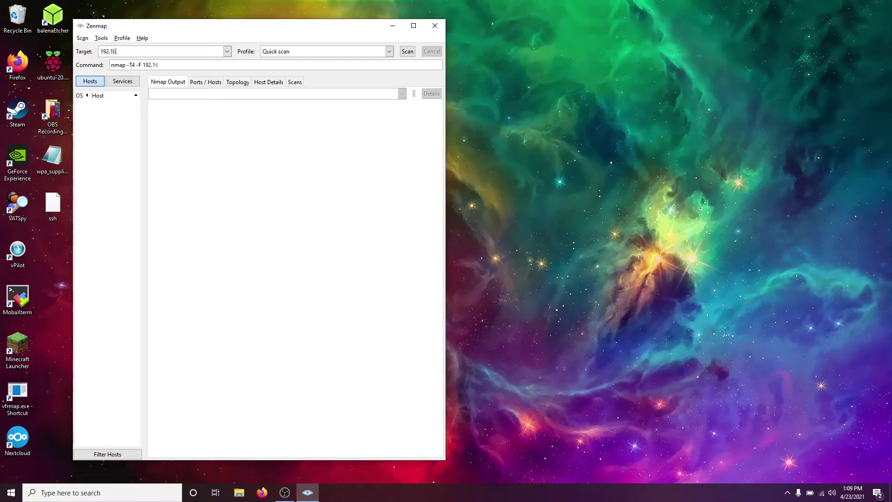
{"action": "type", "text": ".0"}
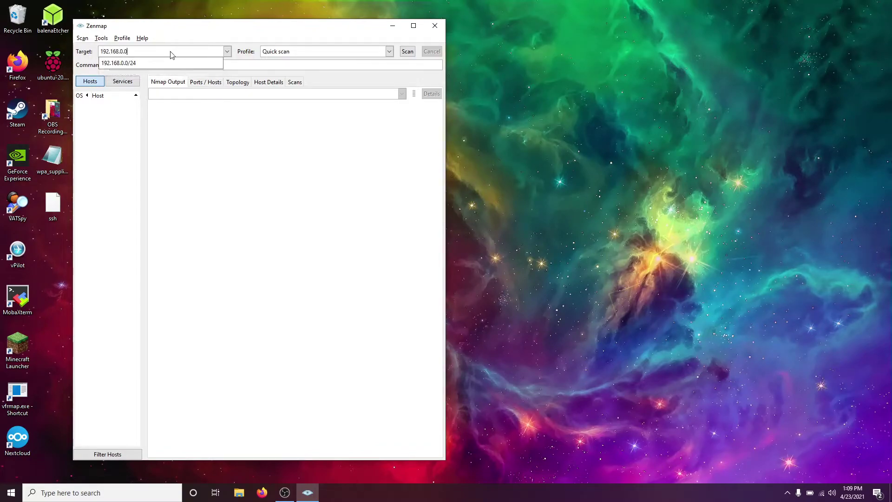
{"action": "type", "text": "/24"}
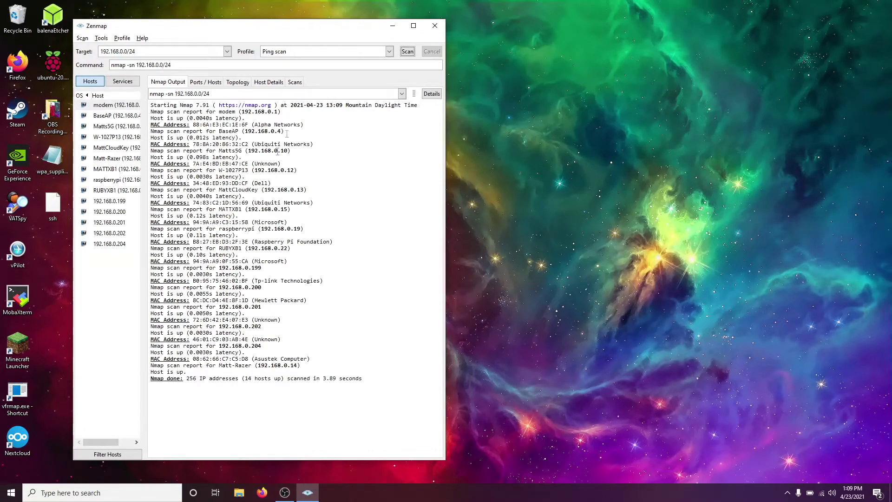
Highlight the raspberrypi host at 192.168.0.19 in the Nmap output
{"action": "left_click_drag", "start_coordinate": [255, 242], "coordinate": [150, 233]}
{"action": "left_click", "coordinate": [330, 241]}
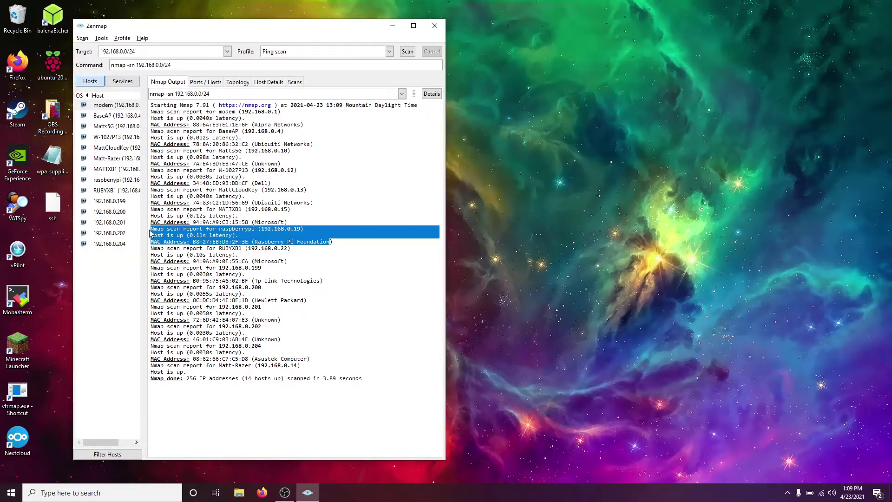
{"action": "key", "text": "super"}
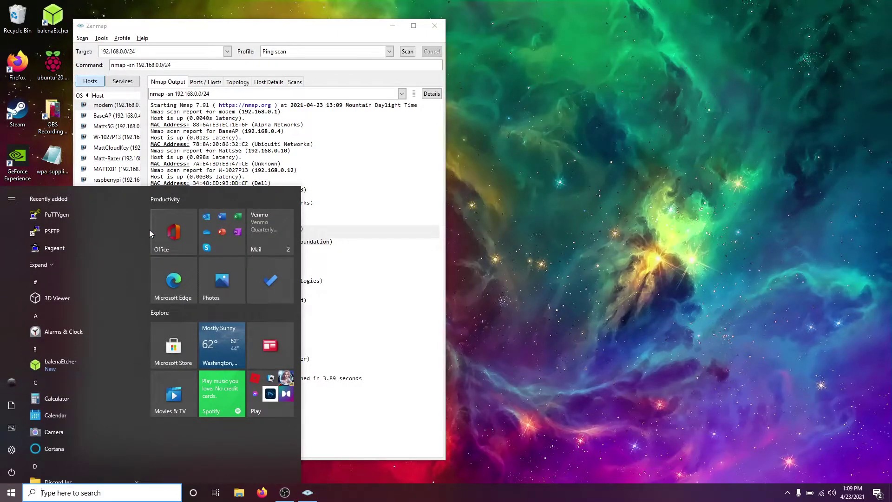
Launch PuTTY from the Start menu search
{"action": "left_click", "coordinate": [355, 126]}
{"action": "key", "text": "super"}
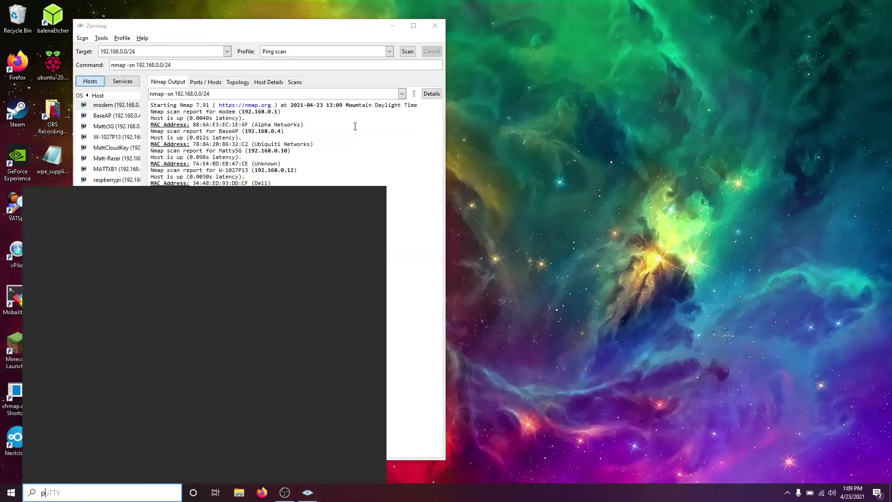
{"action": "type", "text": "putty"}
{"action": "key", "text": "Return"}
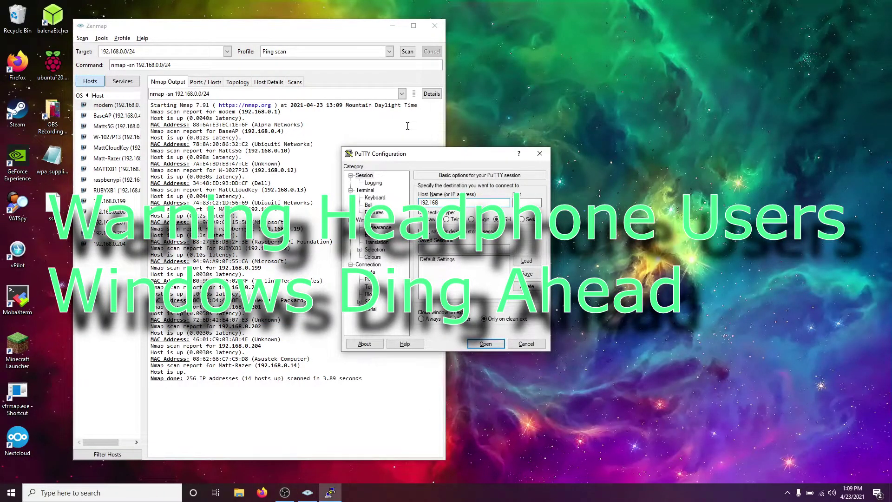
Connect to 192.168.0.19 over SSH, trust the host key, and log in as pi
{"action": "type", "text": "192.168.0.19"}
{"action": "key", "text": "Return"}
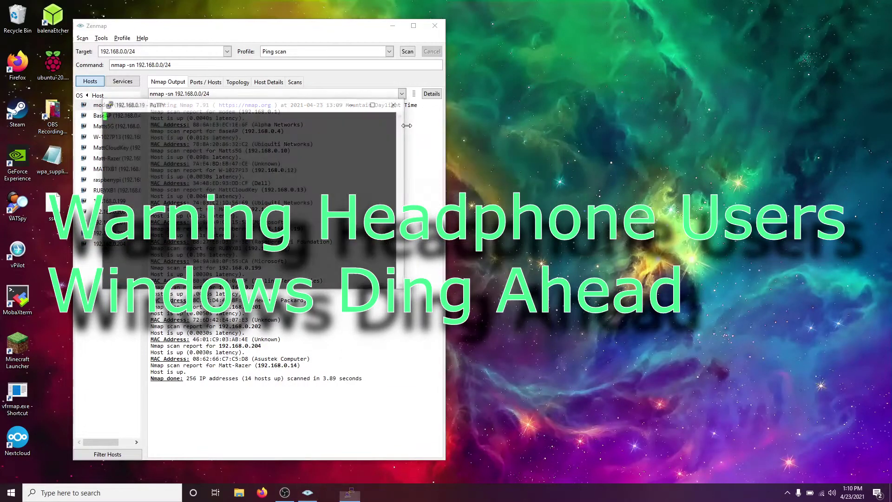
{"action": "left_click", "coordinate": [397, 309]}
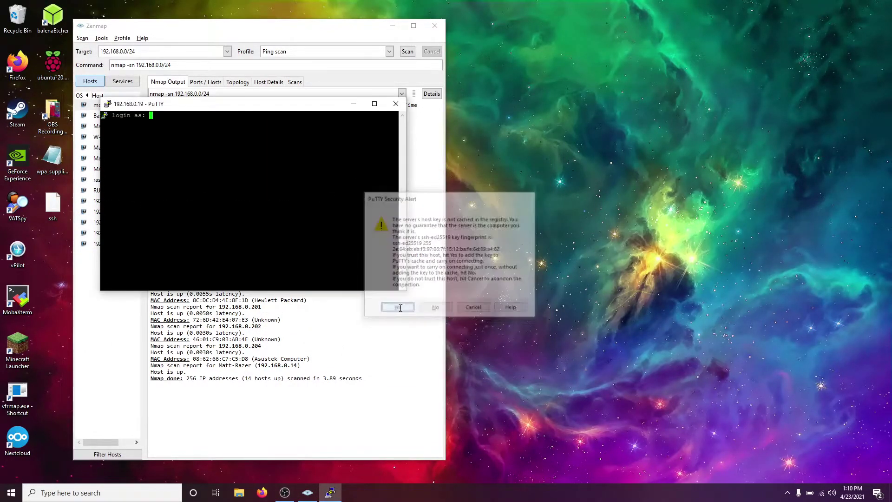
{"action": "type", "text": "pi"}
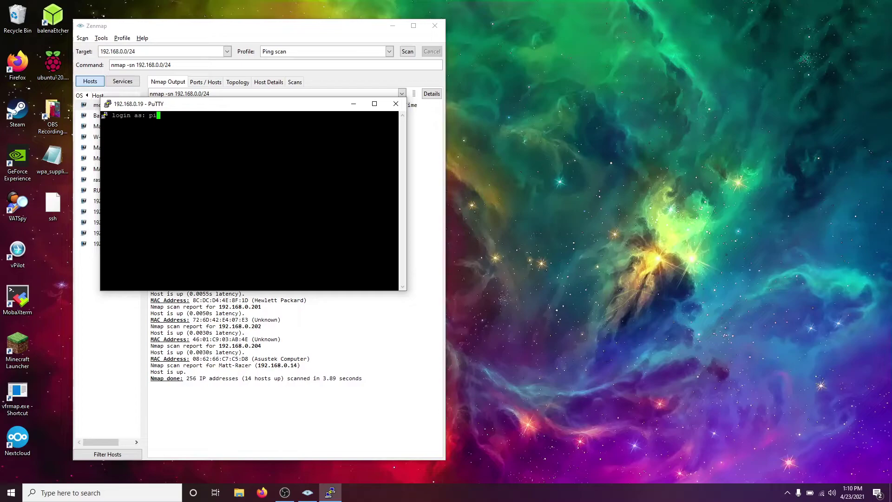
{"action": "key", "text": "Return"}
{"action": "key", "text": "Return"}
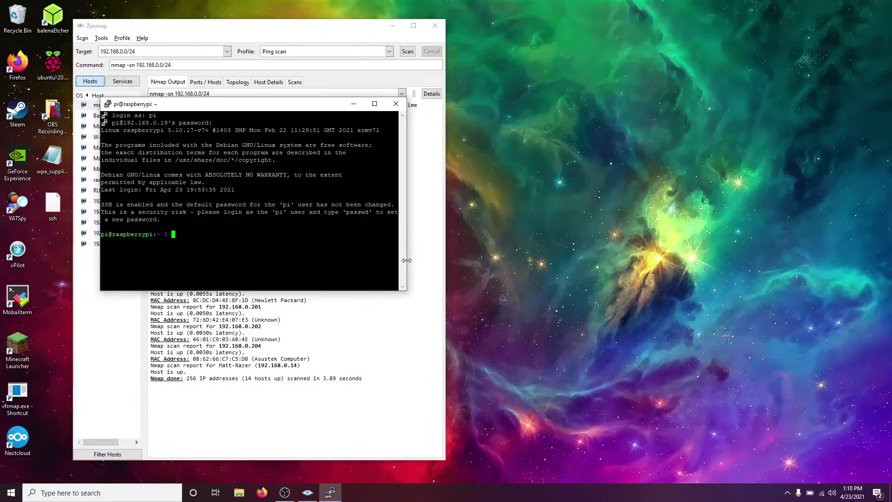
{"action": "left_click_drag", "start_coordinate": [407, 257], "coordinate": [609, 251]}
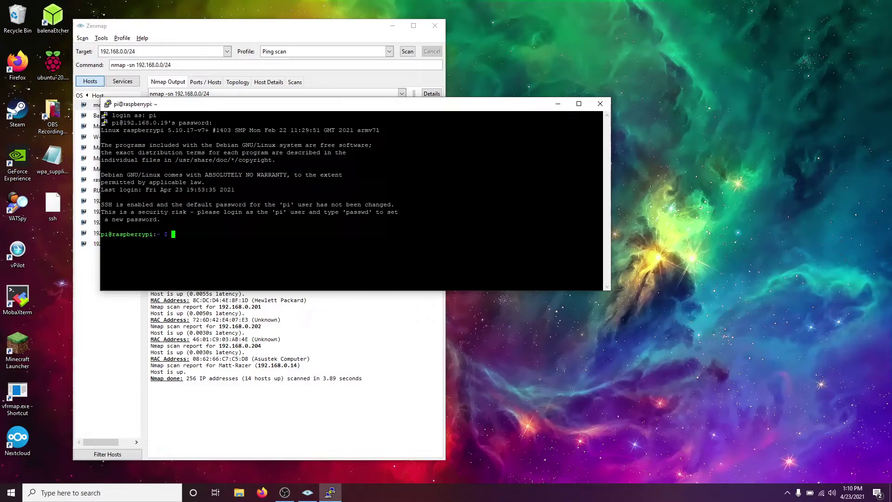
Create user matt with 'sudo useradd -m matt' and confirm its folder in /home
{"action": "type", "text": "sudo useradd "}
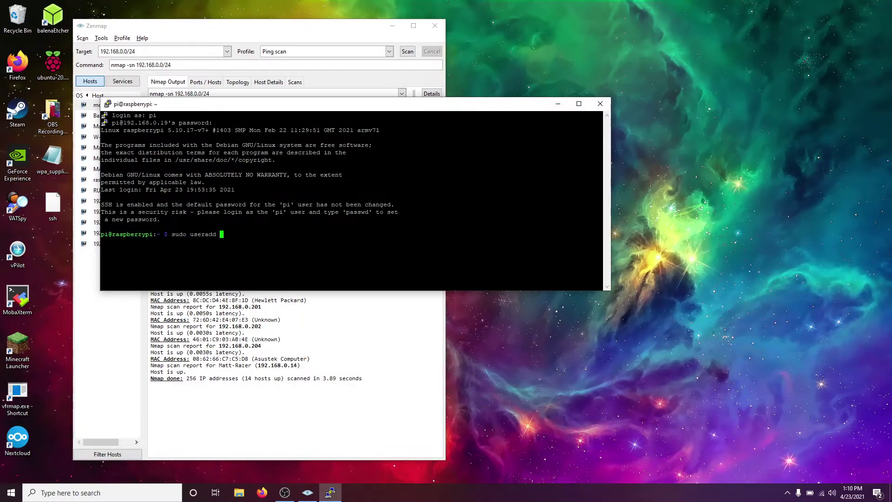
{"action": "type", "text": "-m matt"}
{"action": "key", "text": "Return"}
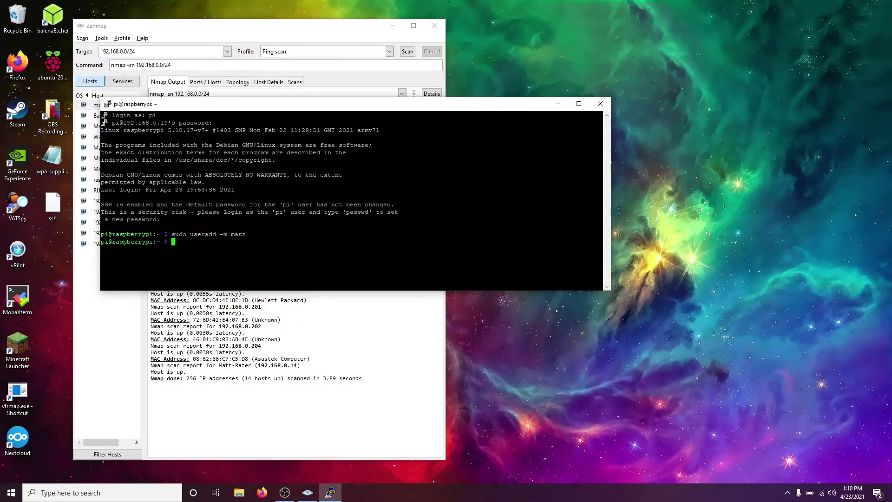
{"action": "type", "text": "cd /home/"}
{"action": "key", "text": "Return"}
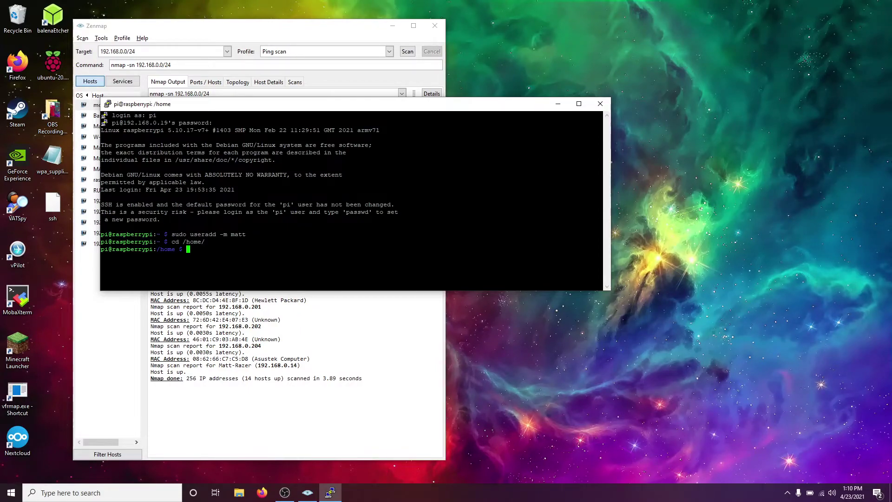
{"action": "type", "text": "ls"}
{"action": "key", "text": "Return"}
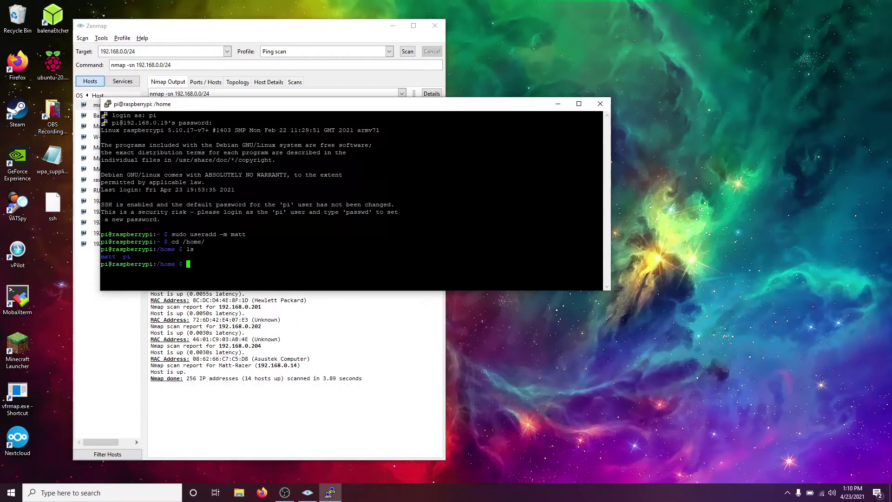
{"action": "type", "text": "cd /home/pi"}
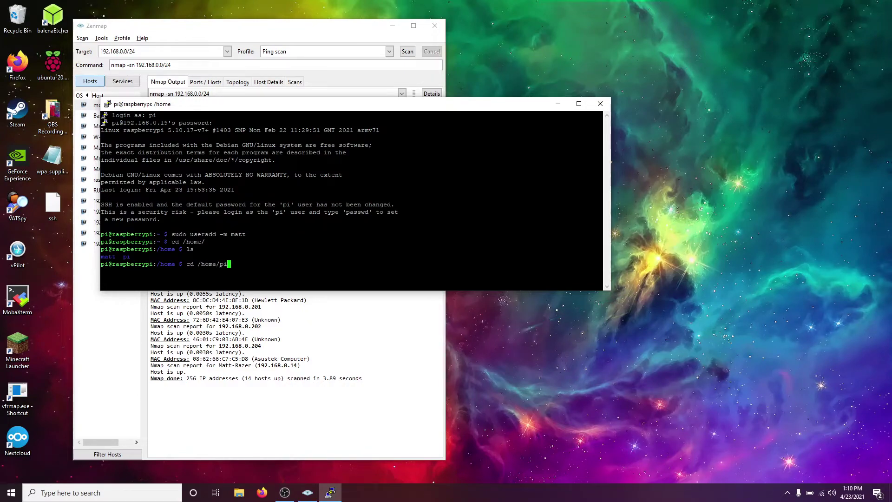
Return to /home/pi and refresh package lists with sudo apt update
{"action": "key", "text": "Return"}
{"action": "type", "text": "sudo "}
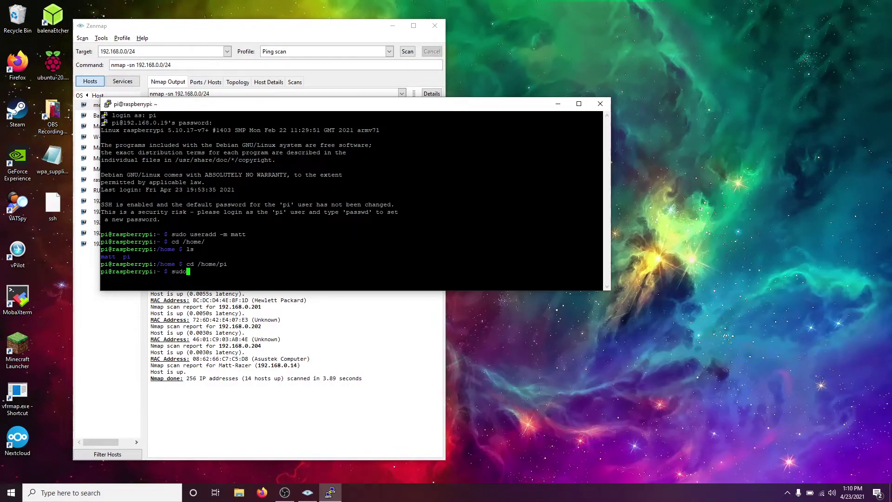
{"action": "type", "text": "apt update"}
{"action": "key", "text": "Return"}
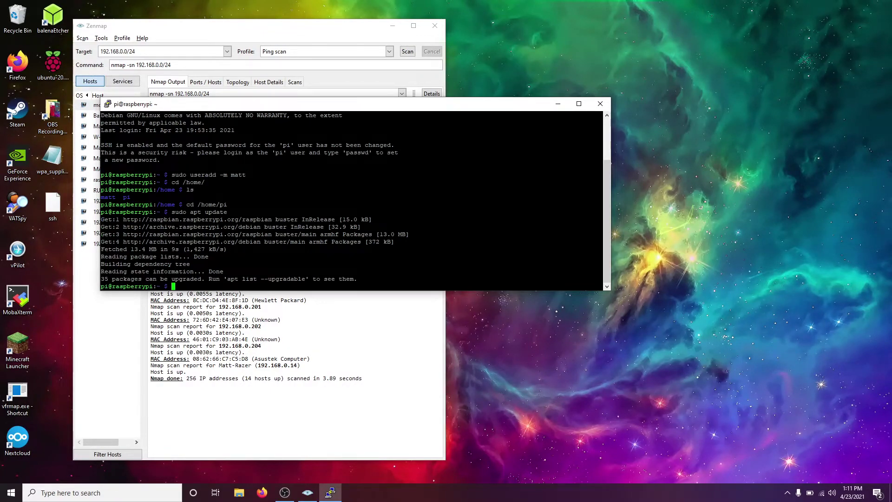
List the 35 upgradable packages and enter 'sudo apt upgrade -y'
{"action": "type", "text": "apt list -"}
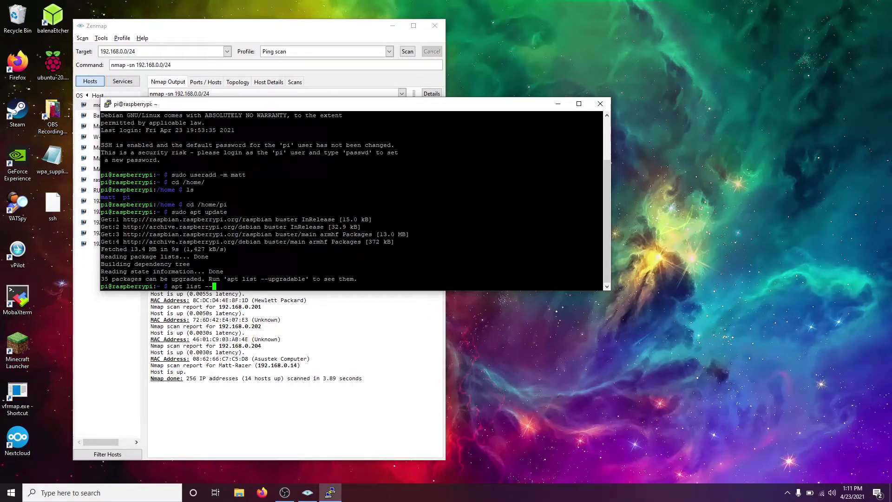
{"action": "type", "text": "-in"}
{"action": "key", "text": "BackSpace"}
{"action": "key", "text": "BackSpace"}
{"action": "type", "text": "upgradeable"}
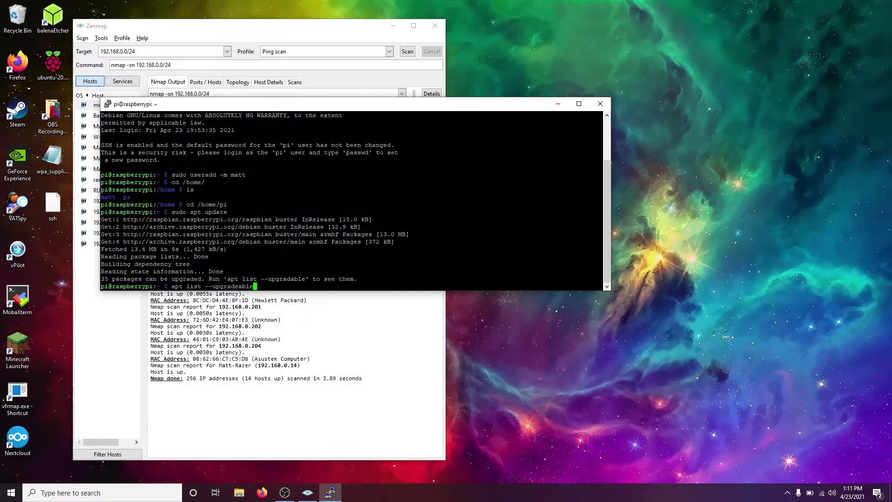
{"action": "key", "text": "Return"}
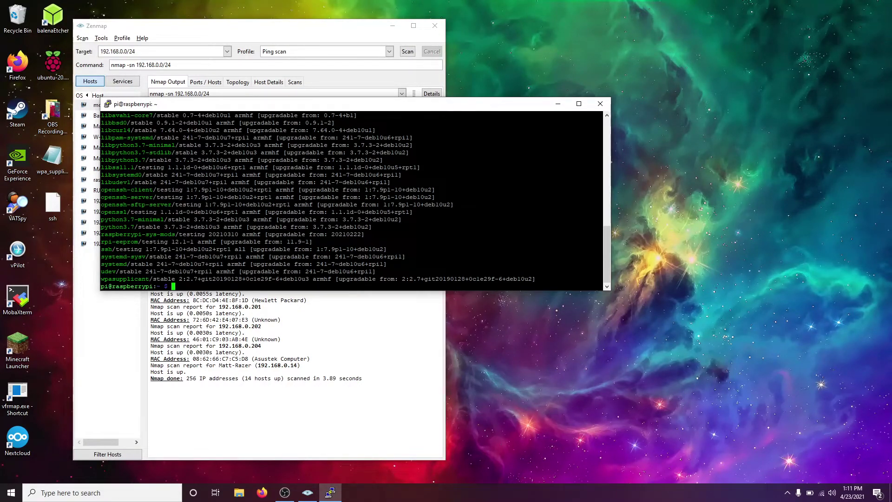
{"action": "type", "text": "sudo apt upgrade "}
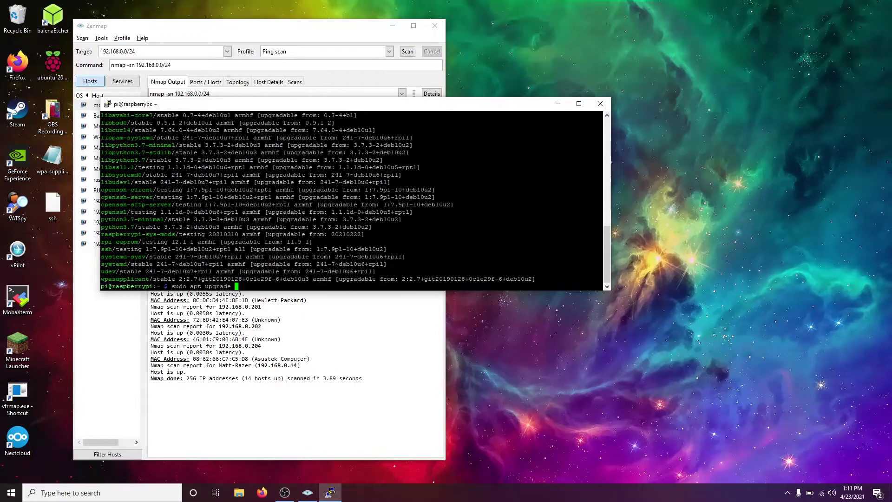
{"action": "type", "text": "-y"}
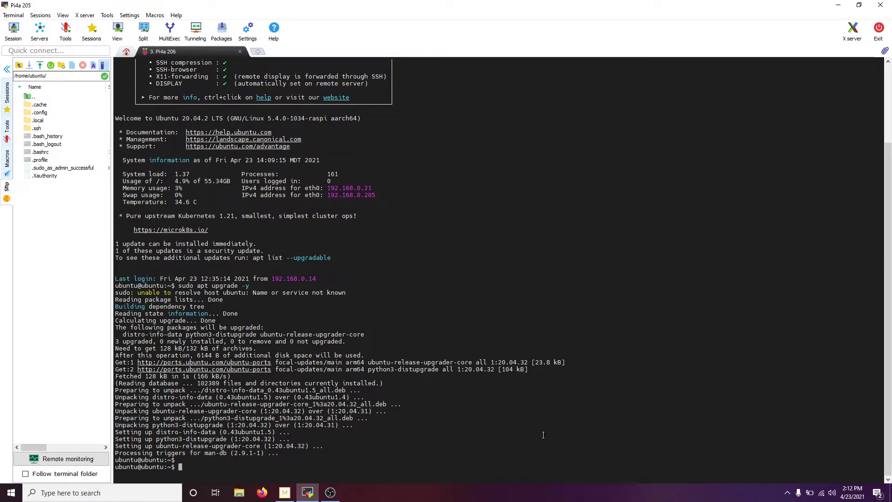
Install neofetch and run it to display the Ubuntu 20.04.2 LTS system summary
{"action": "type", "text": "sudo apt install neofetch"}
{"action": "key", "text": "Return"}
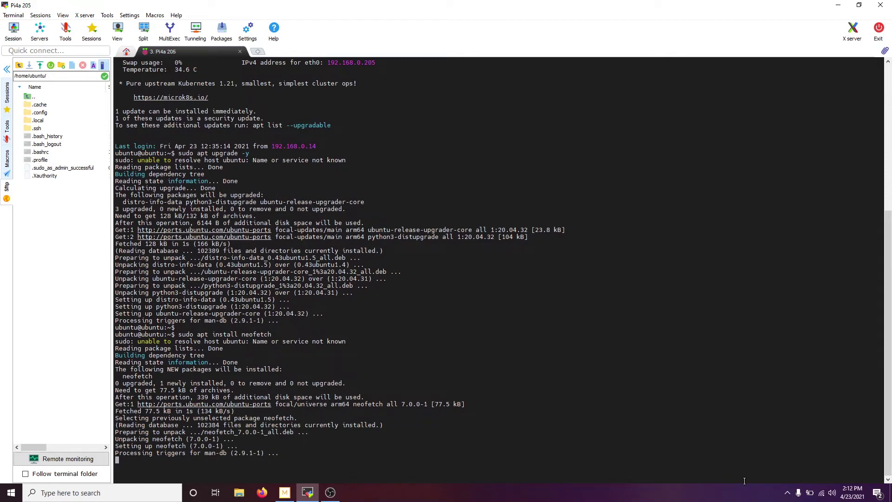
{"action": "type", "text": "neofetch"}
{"action": "key", "text": "Return"}
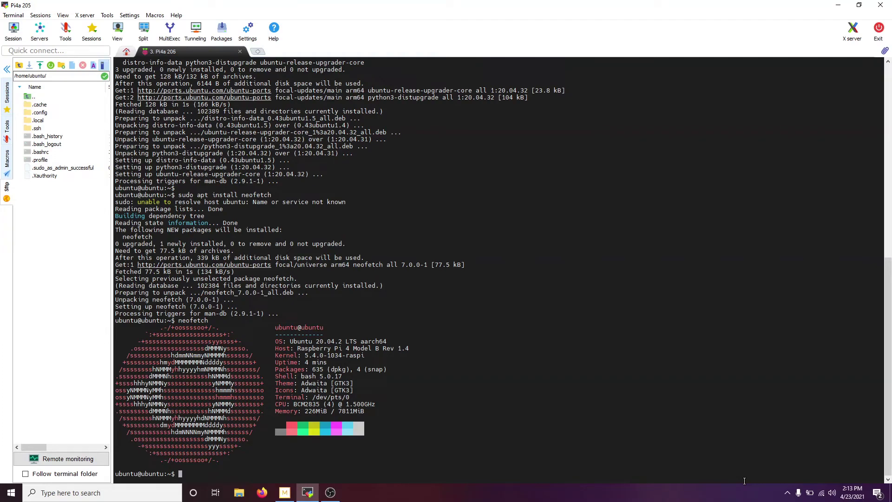
Uninstall neofetch with sudo apt remove neofetch, confirming with y
{"action": "type", "text": "sudo apt remove neofetch"}
{"action": "key", "text": "Return"}
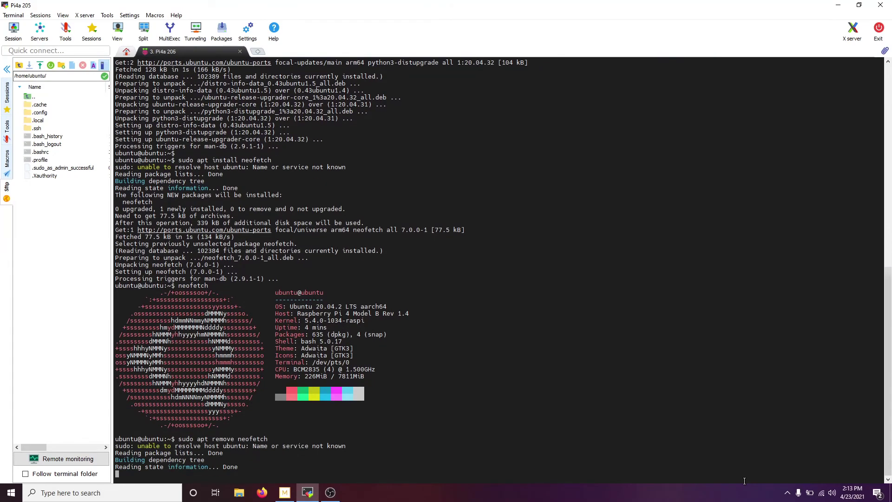
{"action": "type", "text": "y"}
{"action": "key", "text": "Return"}
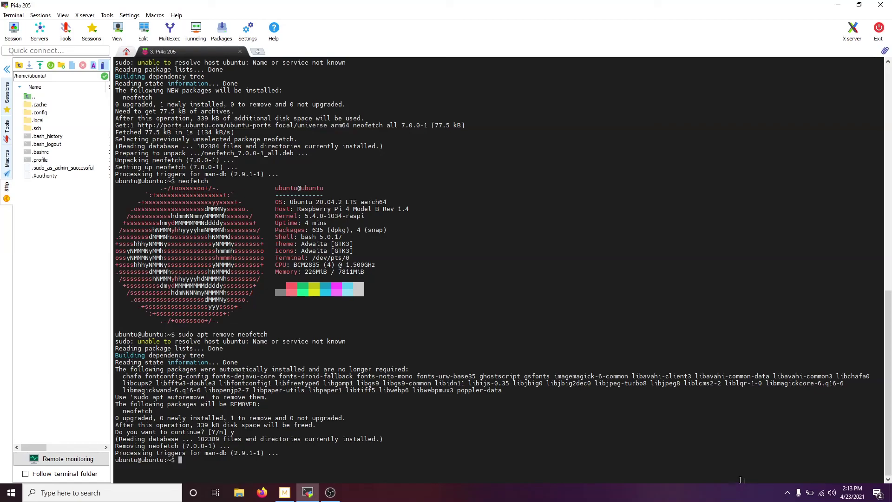
{"action": "left_click", "coordinate": [330, 492]}
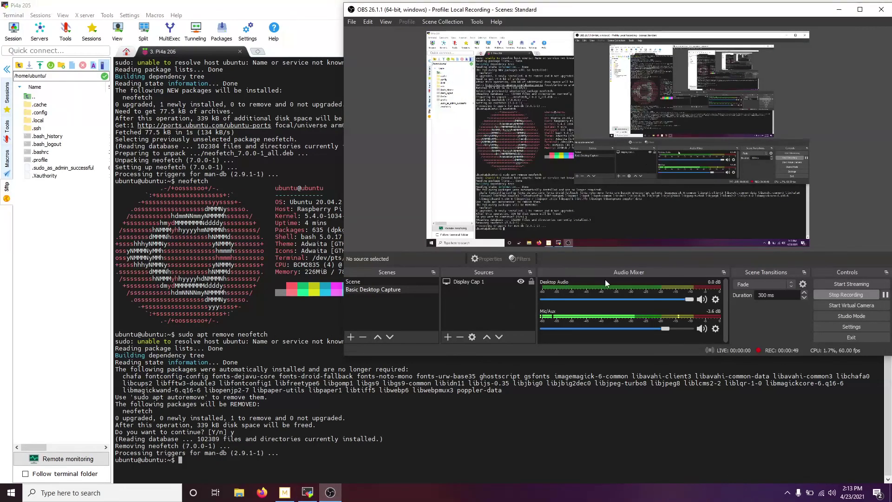